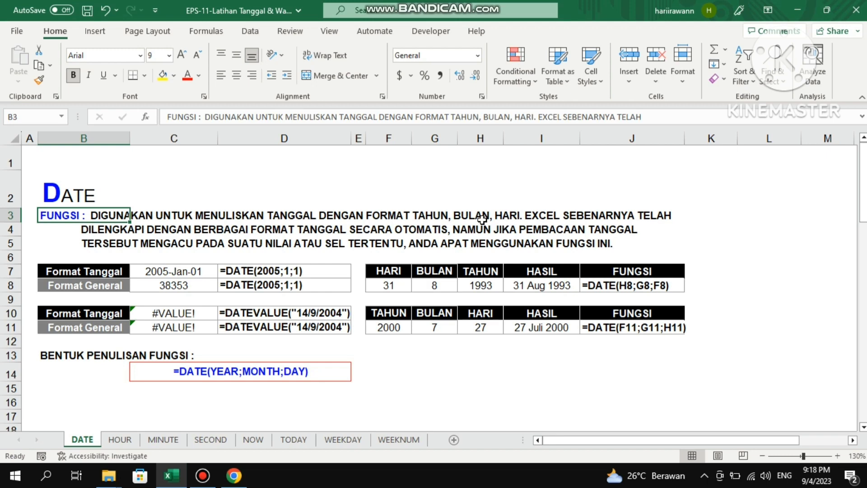
# Examine the HARI, BULAN and TAHUN values and the HASIL formula in row 8 of the first date table.
pyautogui.click(482, 219)
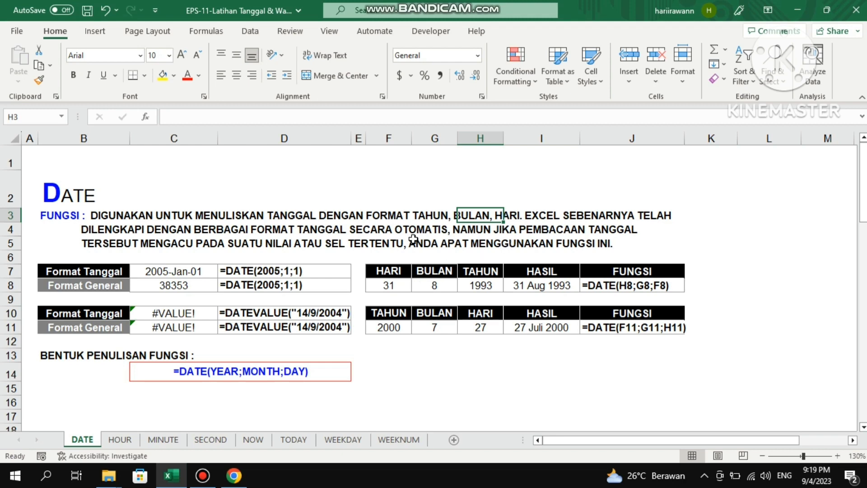
pyautogui.click(399, 285)
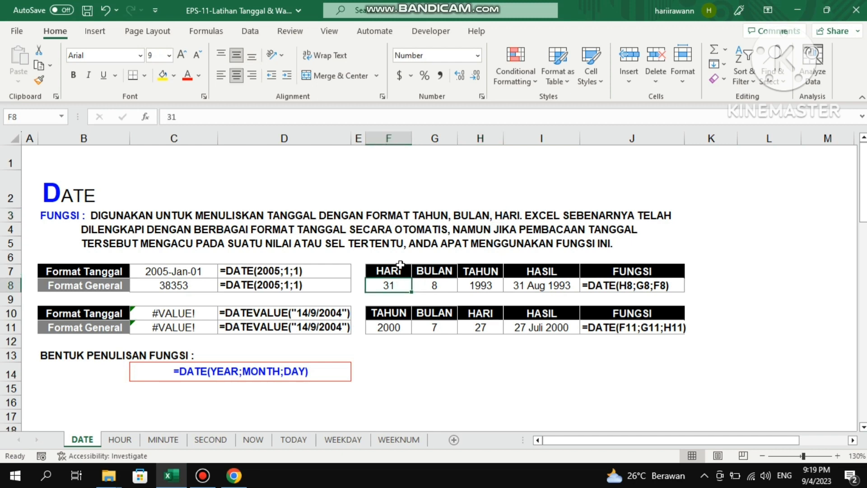
pyautogui.press('Up')
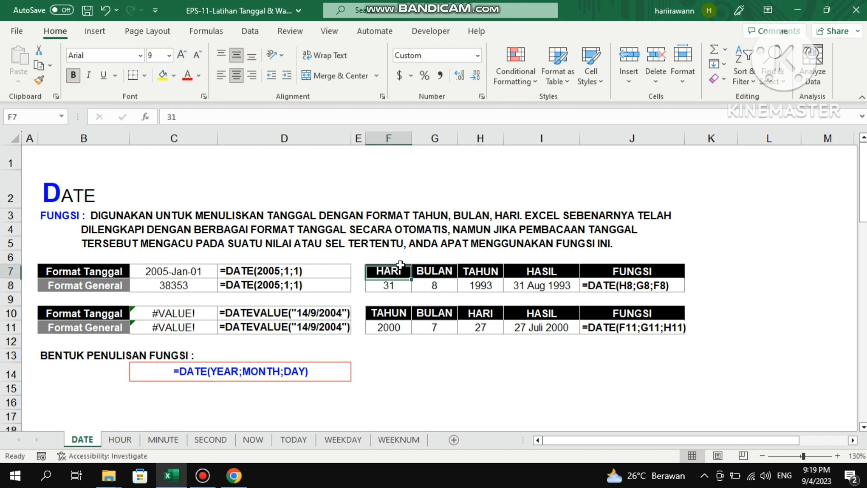
pyautogui.press('Down')
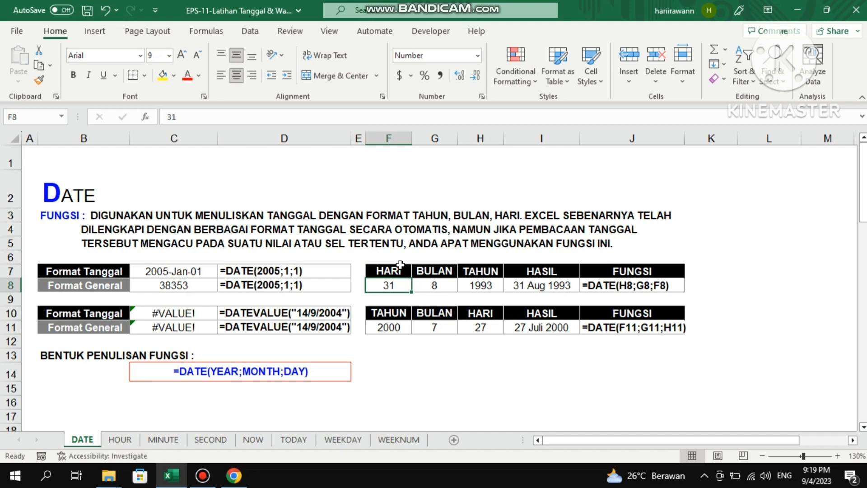
pyautogui.press('Right')
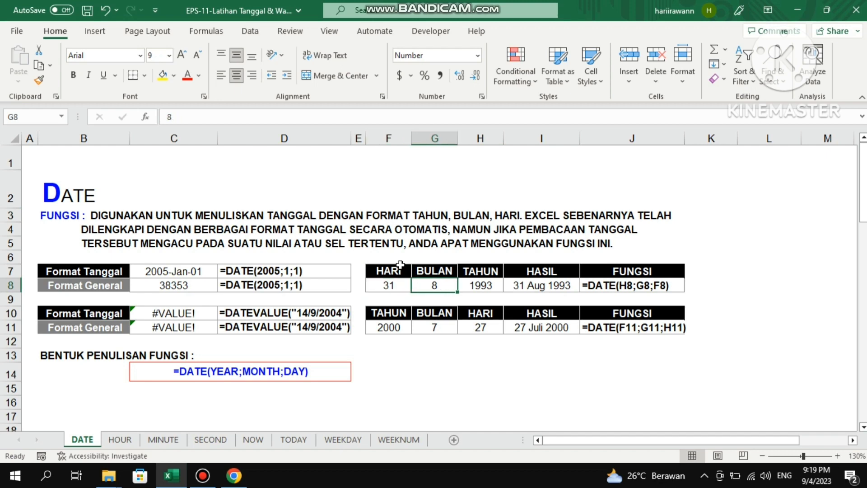
pyautogui.press('Right')
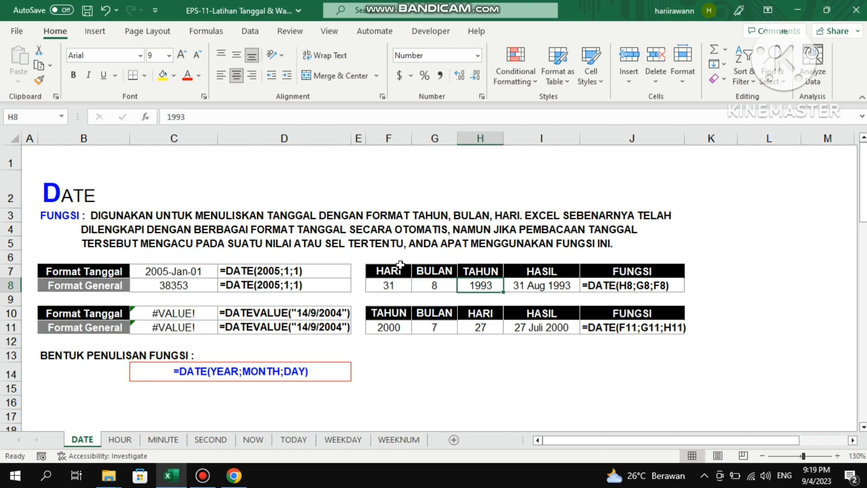
pyautogui.press('Left')
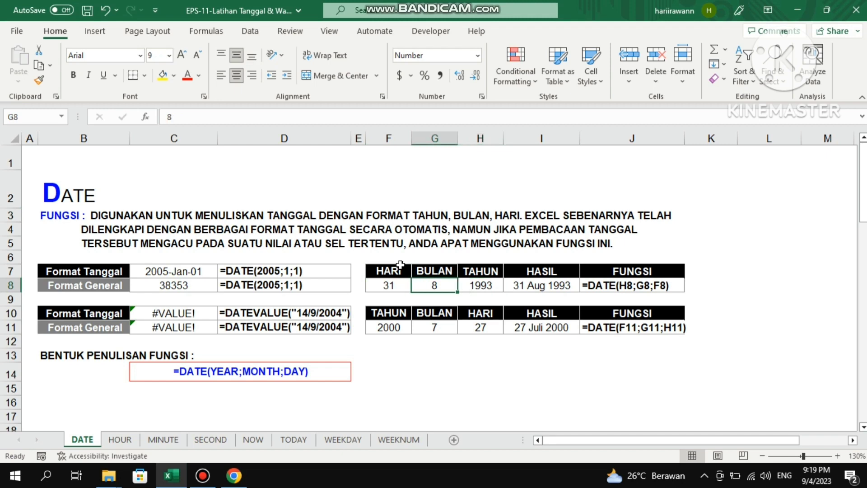
pyautogui.press('Left')
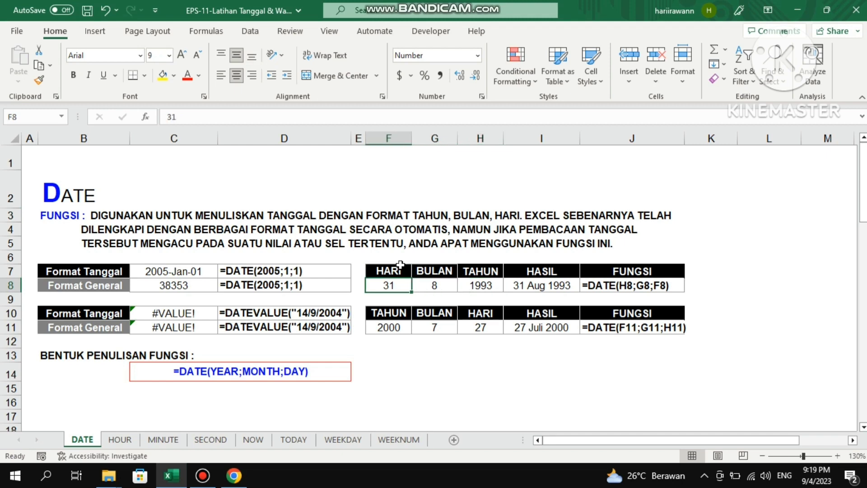
pyautogui.press('Right')
pyautogui.press('Right')
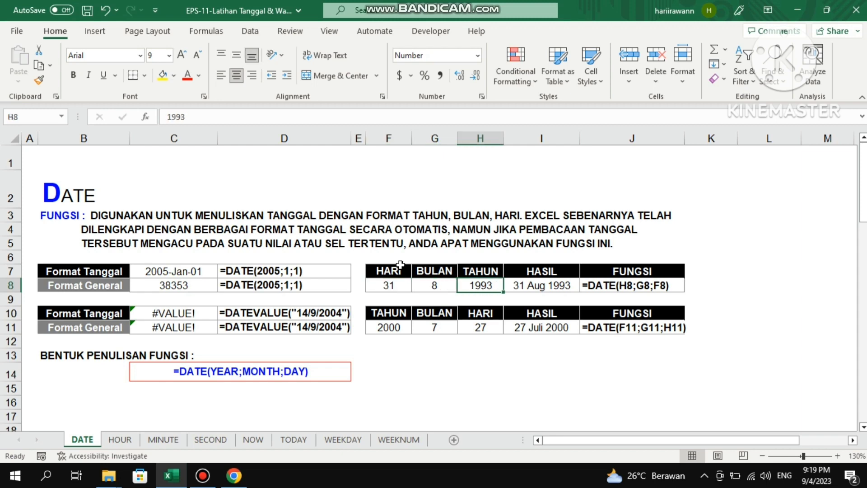
pyautogui.press('Right')
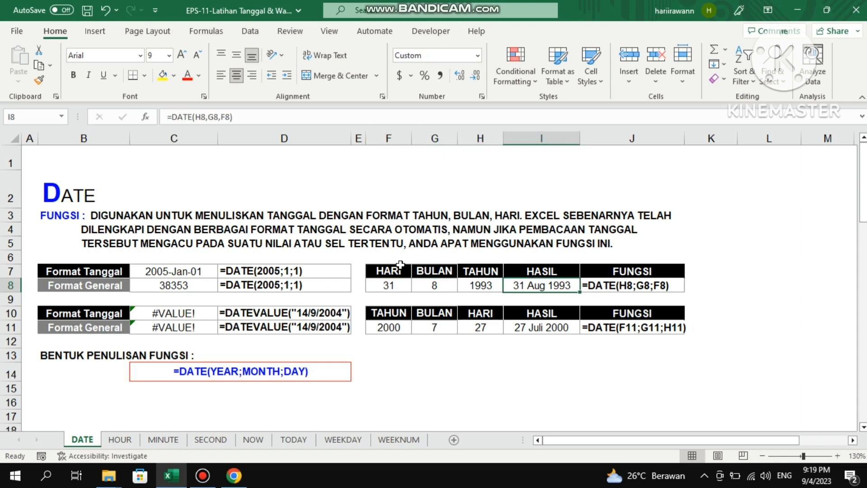
pyautogui.press('Left')
# Enter the formula =DATE(H8,G8,F8) in cell I8, referencing the first table's year, month and day cells.
pyautogui.press('Right')
pyautogui.write('=date')
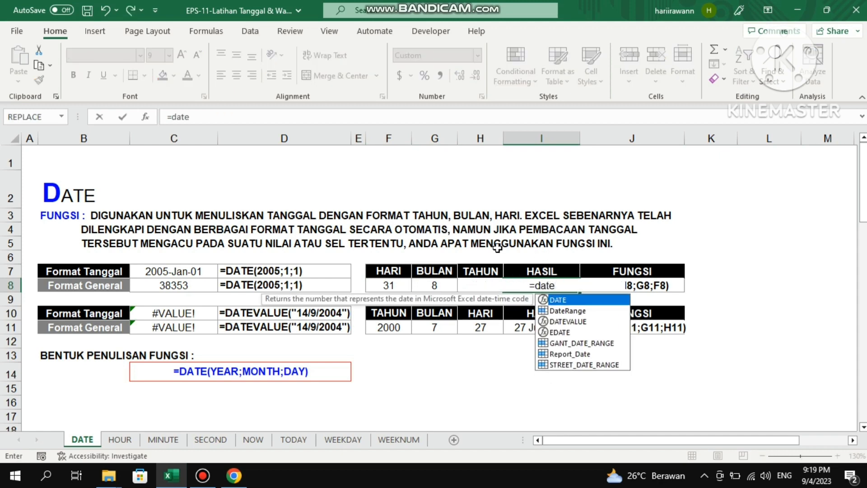
pyautogui.press('Tab')
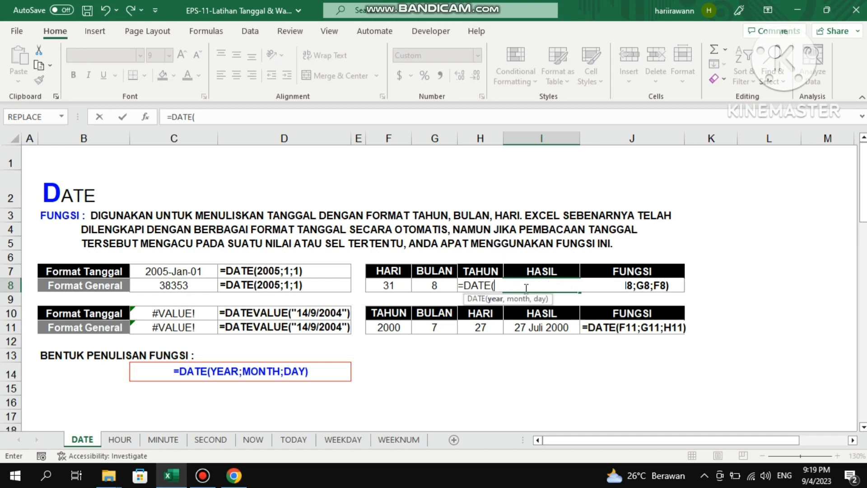
pyautogui.click(447, 271)
pyautogui.press('Down')
pyautogui.press('Right')
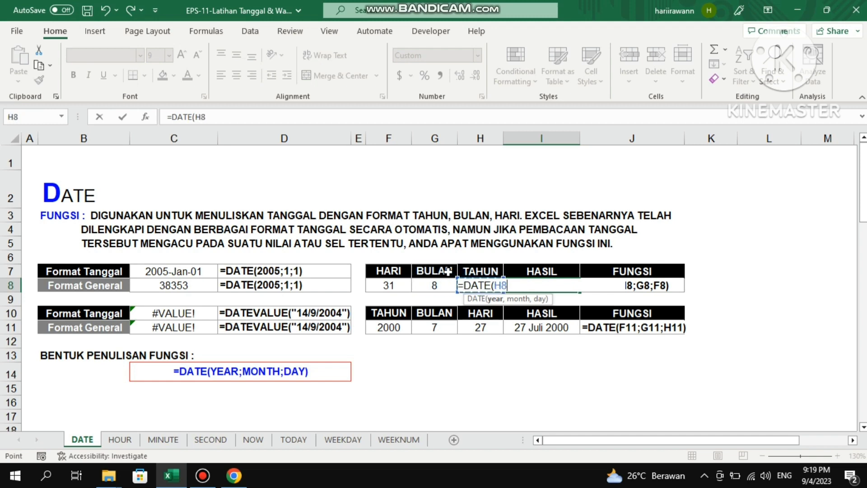
pyautogui.write(',')
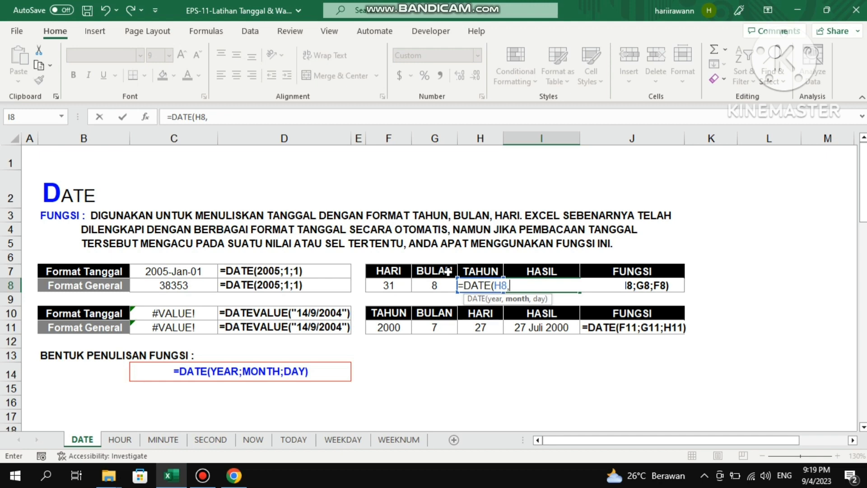
pyautogui.press('Left')
pyautogui.press('Left')
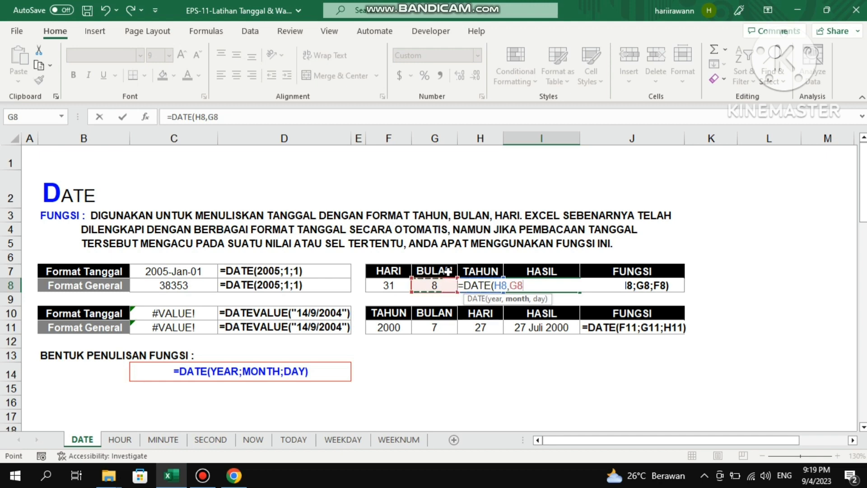
pyautogui.write(',')
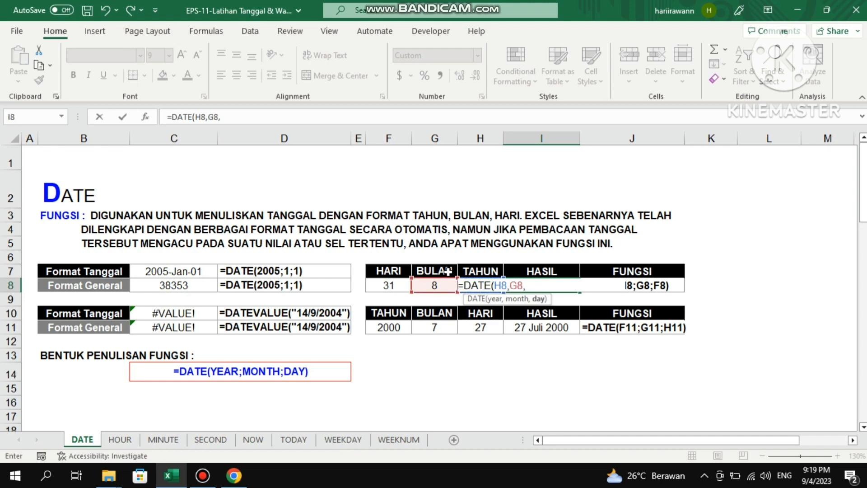
pyautogui.press('Left')
pyautogui.press('Left')
pyautogui.press('Left')
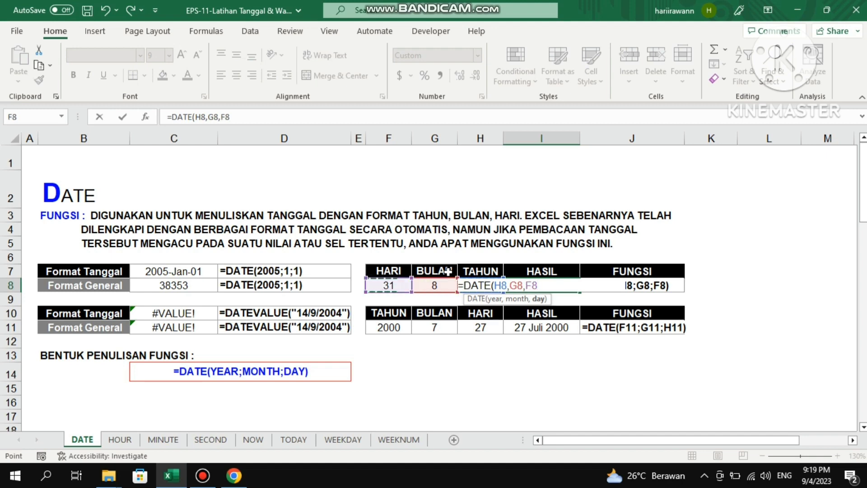
pyautogui.press('Return')
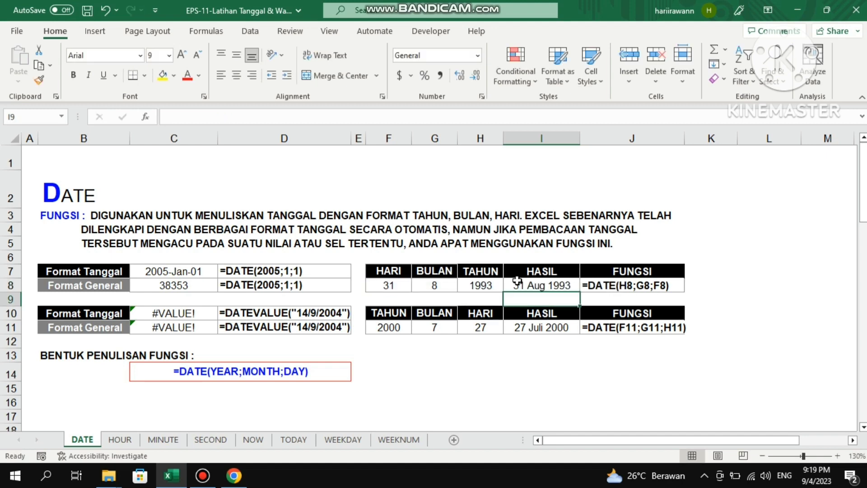
# Compare the HASIL formulas in I8 and I11 and the year cells of the two date tables.
pyautogui.click(524, 285)
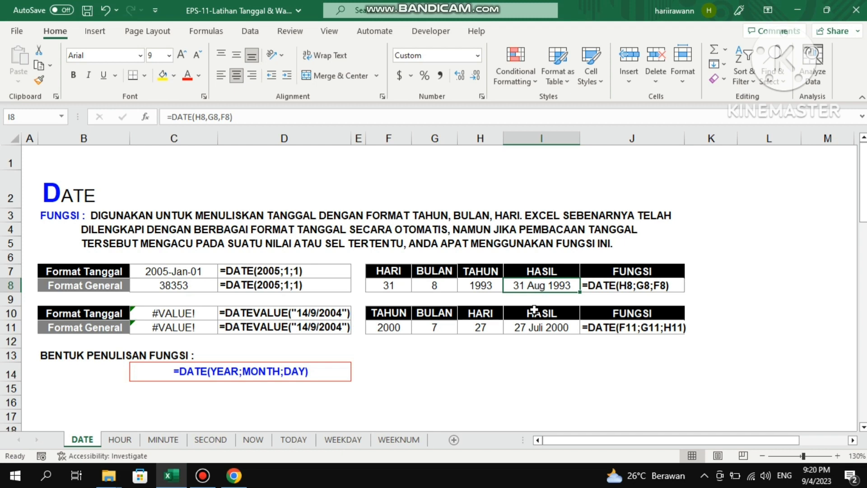
pyautogui.click(535, 328)
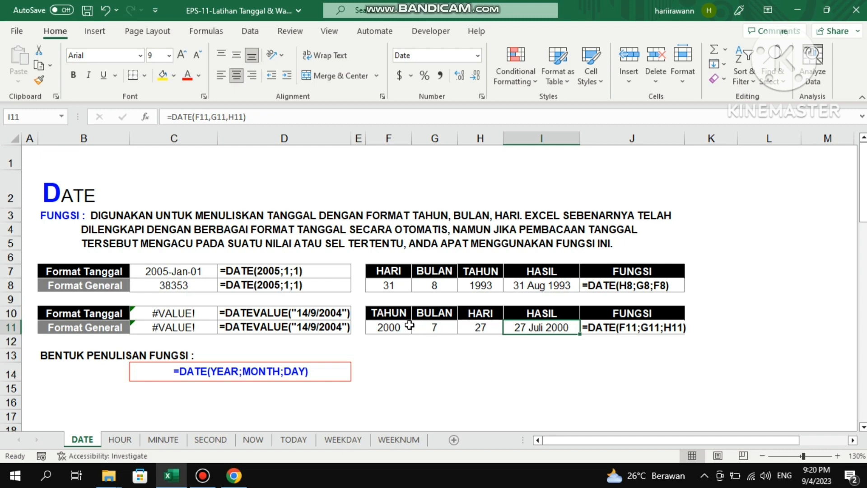
pyautogui.click(490, 285)
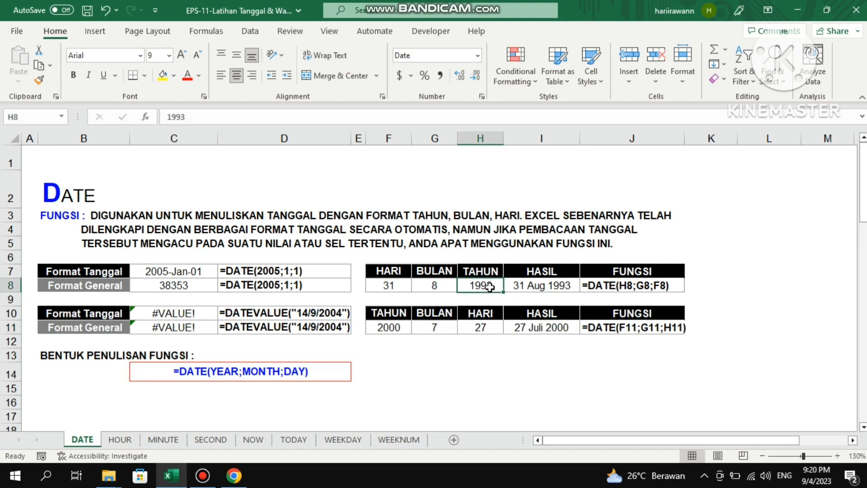
pyautogui.click(399, 327)
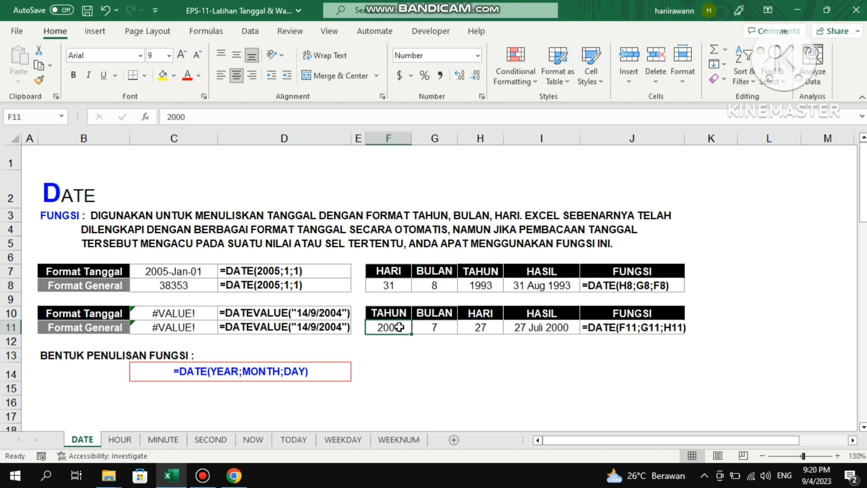
# Enter the formula =DATE(F11,G11,H11) in cell I11, referencing the second table's year, month and day cells.
pyautogui.click(540, 327)
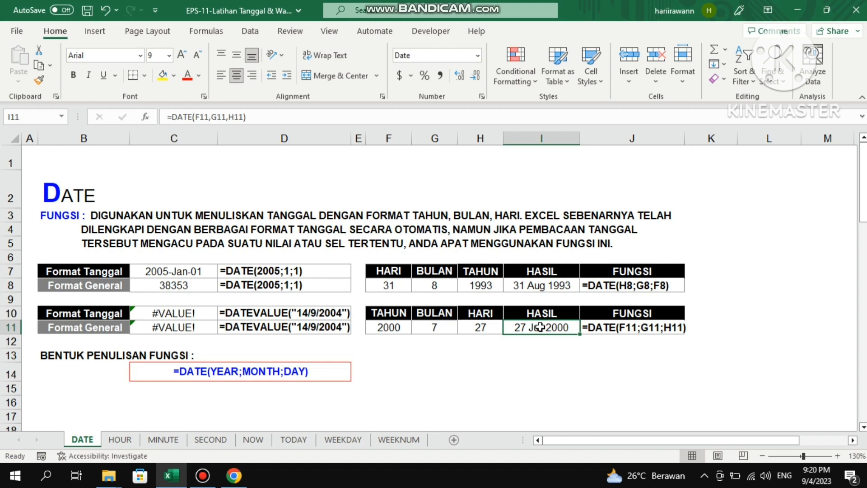
pyautogui.write('=date')
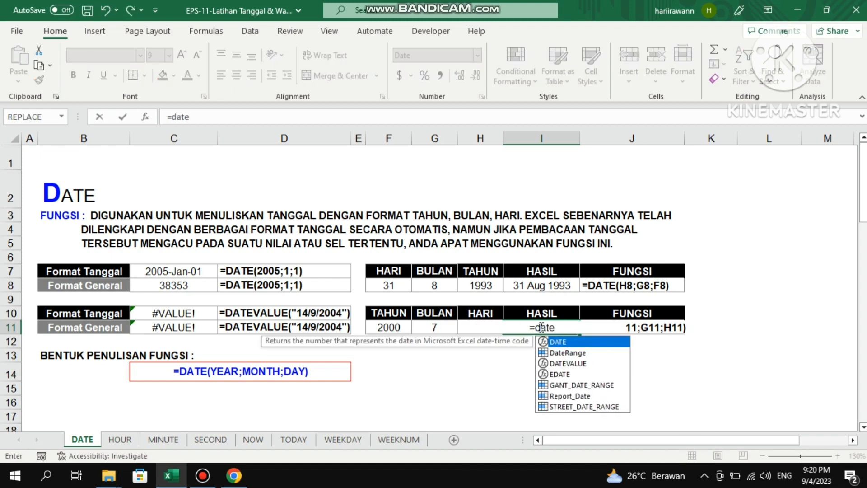
pyautogui.press('Tab')
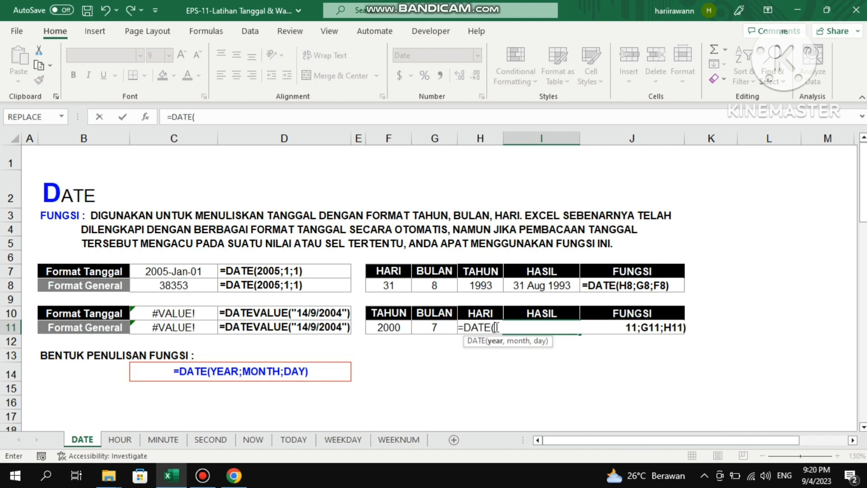
pyautogui.click(390, 326)
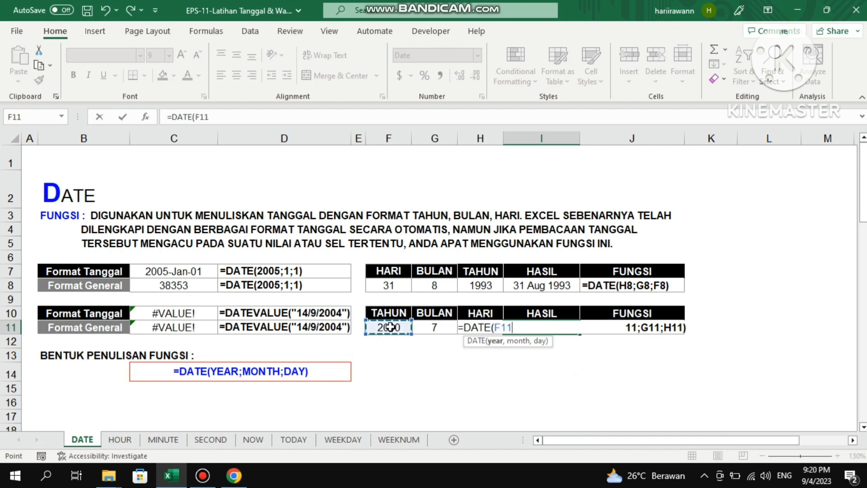
pyautogui.write(',')
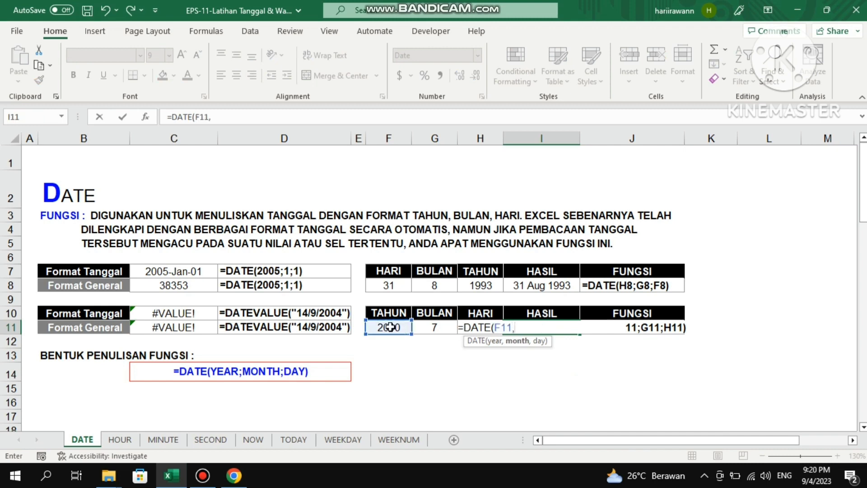
pyautogui.click(439, 327)
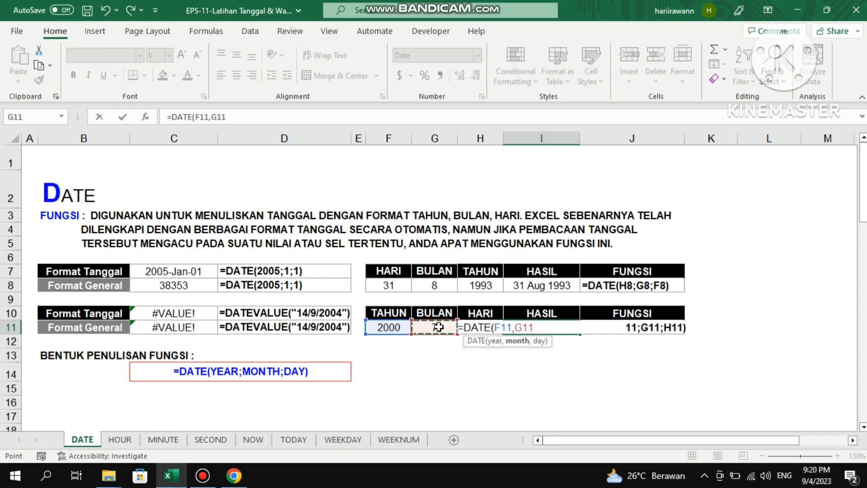
pyautogui.write(',')
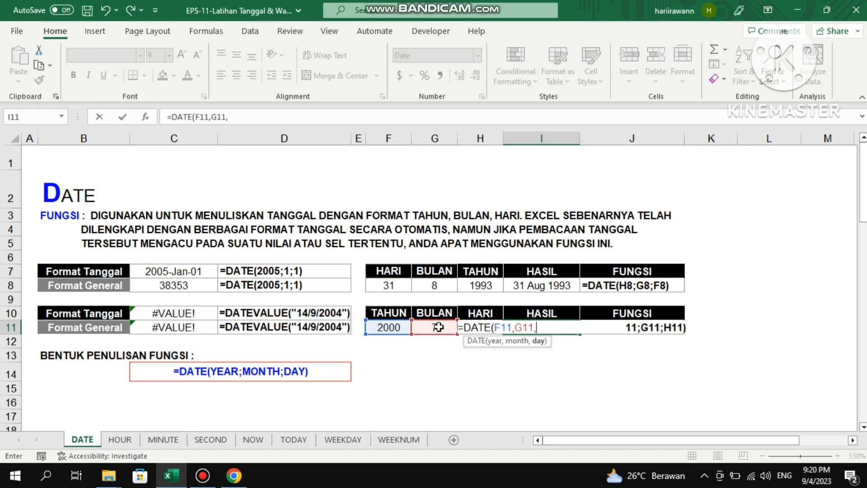
pyautogui.click(486, 312)
pyautogui.press('Down')
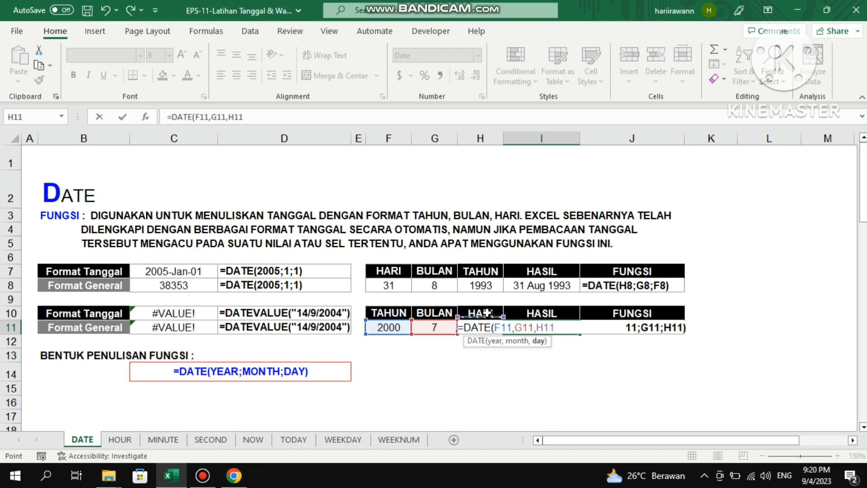
pyautogui.press('Return')
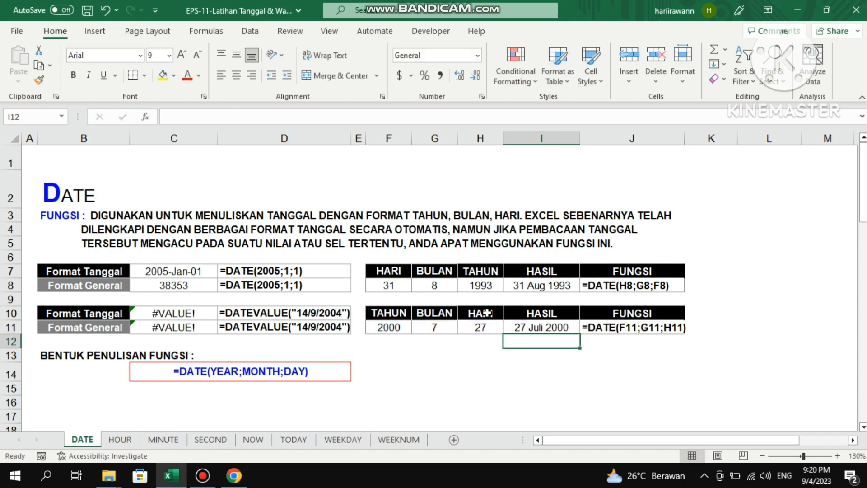
# Review the completed DATE formulas in the HASIL cells I11 and I8 against each other.
pyautogui.click(554, 324)
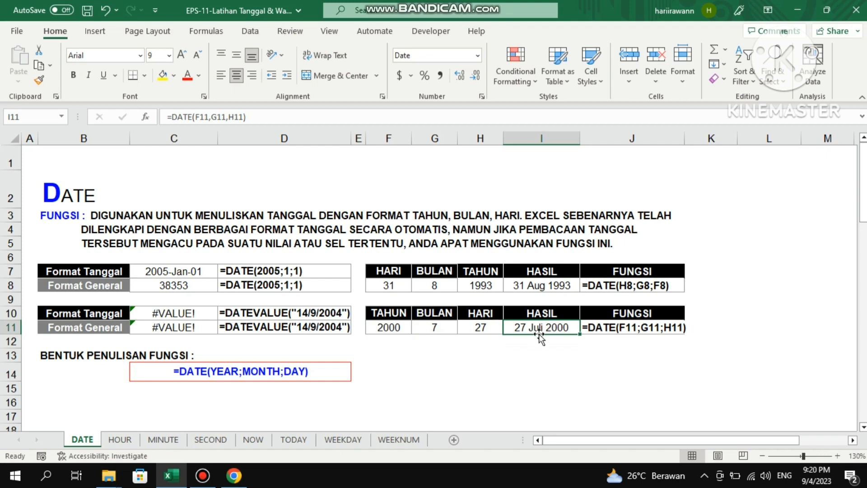
pyautogui.click(552, 286)
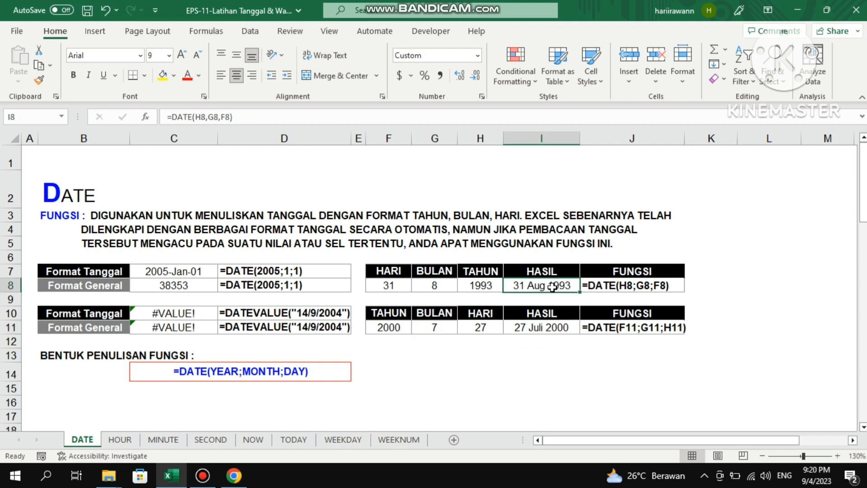
pyautogui.click(547, 324)
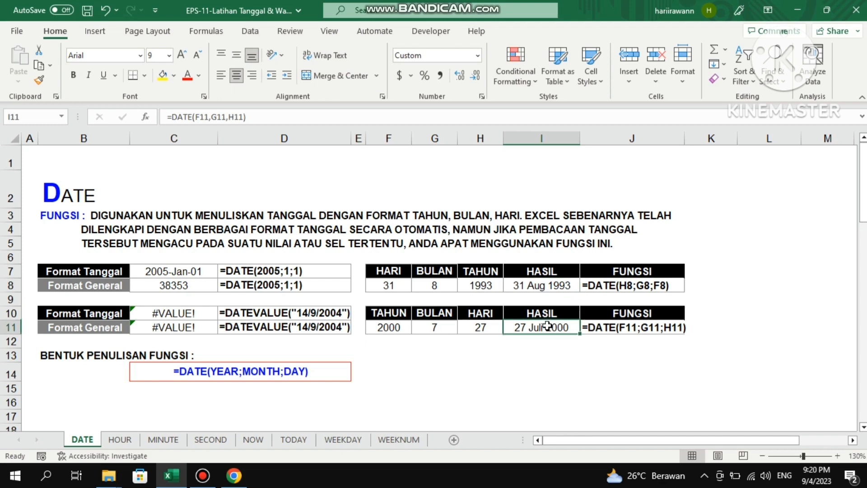
pyautogui.click(551, 286)
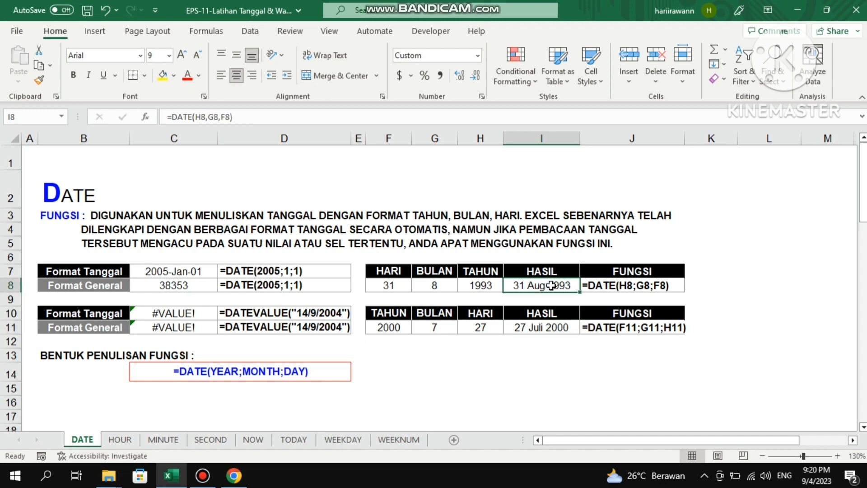
# Open the HOUR sheet and go through the sample times in the WAKTU column, cells B8 to B11.
pyautogui.click(536, 326)
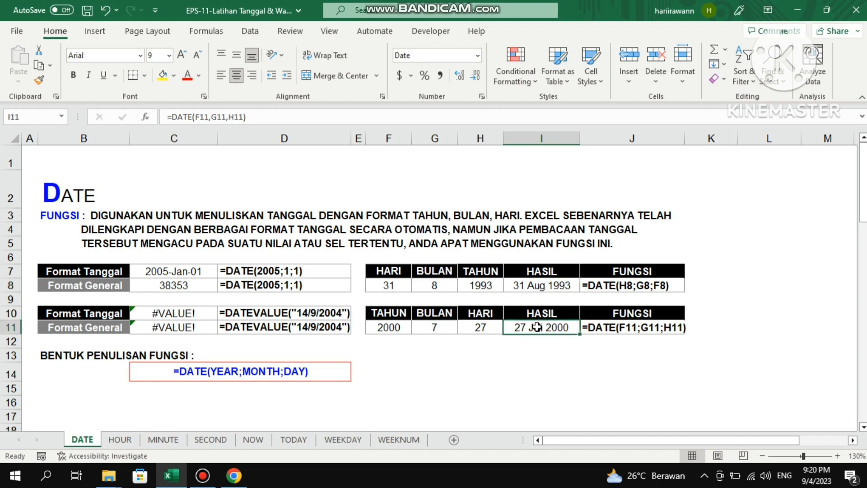
pyautogui.click(110, 444)
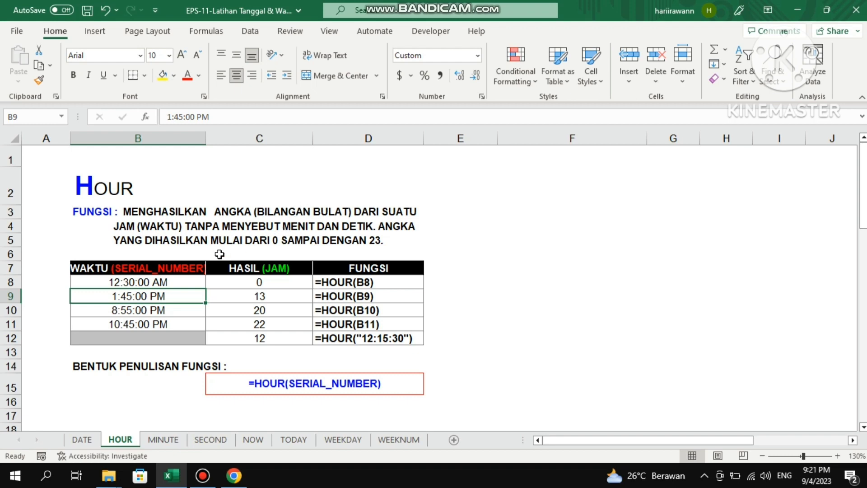
pyautogui.click(166, 278)
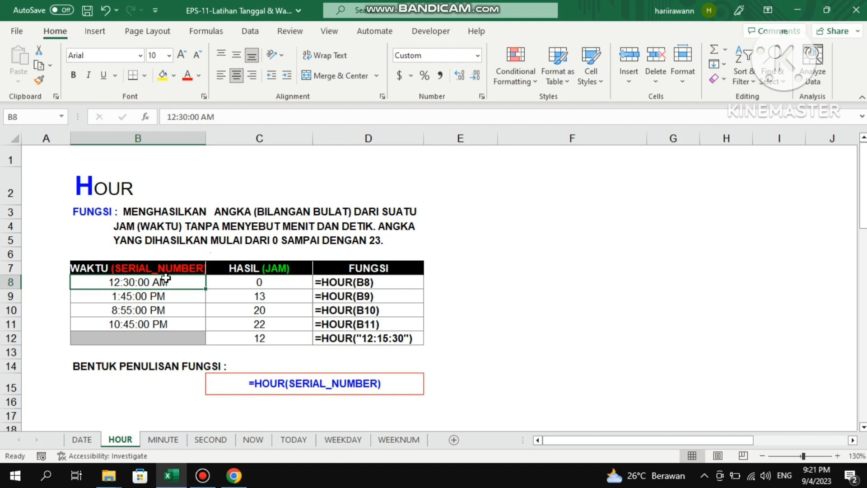
pyautogui.press('Down')
pyautogui.press('Down')
pyautogui.press('Down')
pyautogui.press('Up')
pyautogui.press('Up')
pyautogui.press('Up')
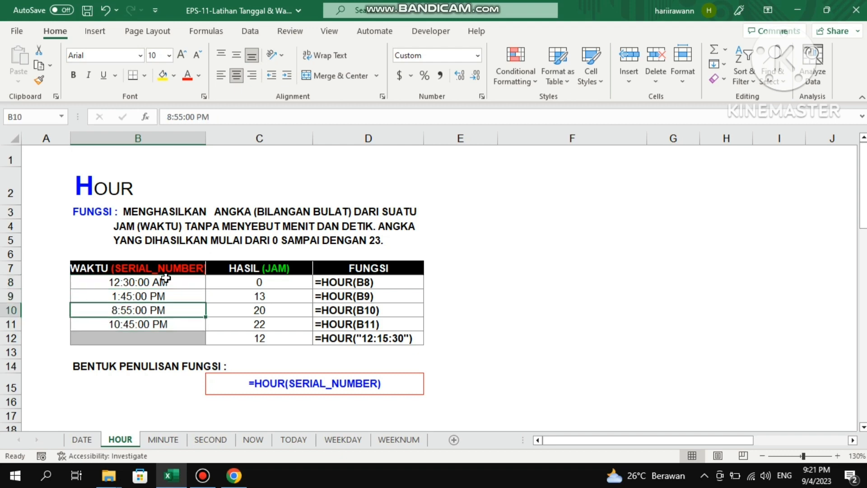
# Inspect the HOUR formulas in the HASIL (JAM) column, starting from cell C8.
pyautogui.press('Right')
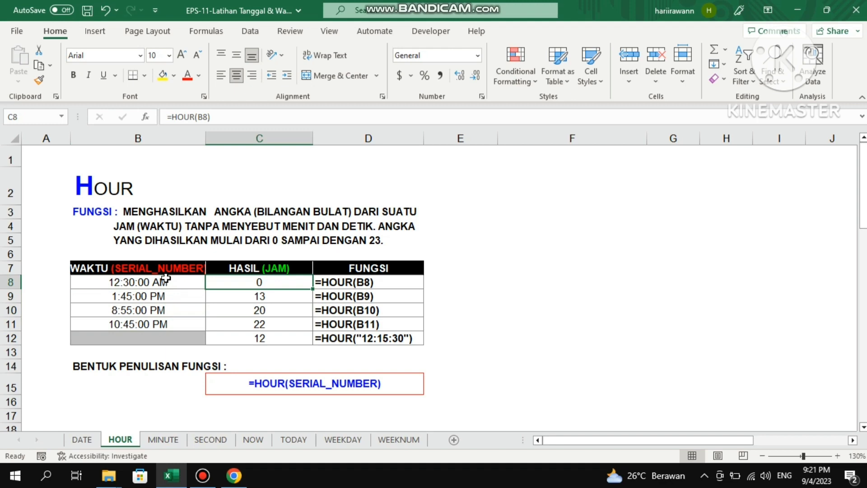
pyautogui.hotkey('shift', 'Down')
pyautogui.hotkey('shift', 'Down')
pyautogui.hotkey('shift', 'Down')
pyautogui.hotkey('shift', 'Down')
pyautogui.press('Up')
pyautogui.press('Down')
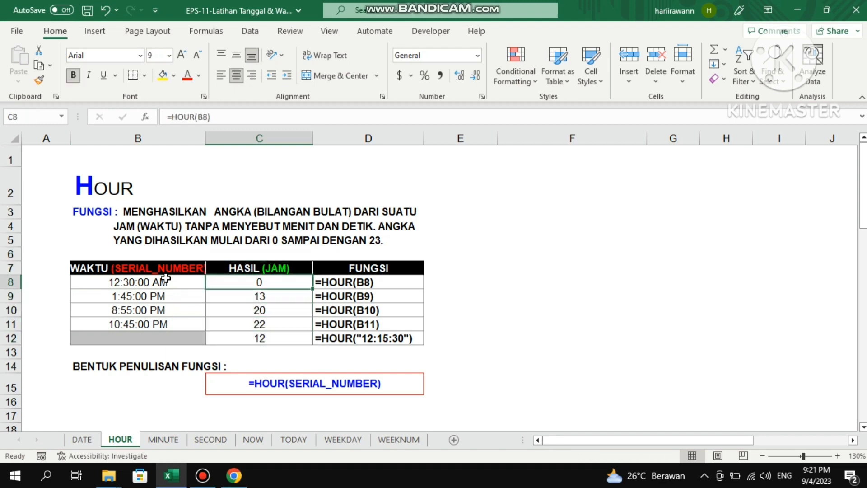
# Compare the time in B8 with its HOUR formula in C8.
pyautogui.press('Left')
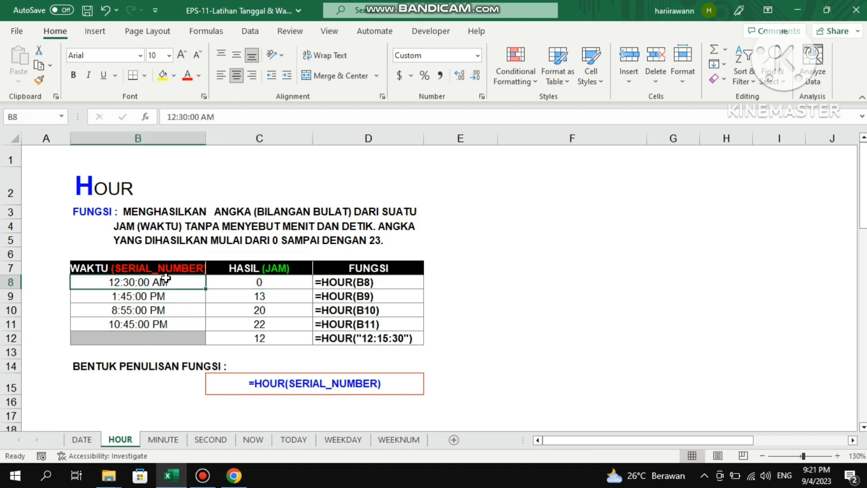
pyautogui.press('Right')
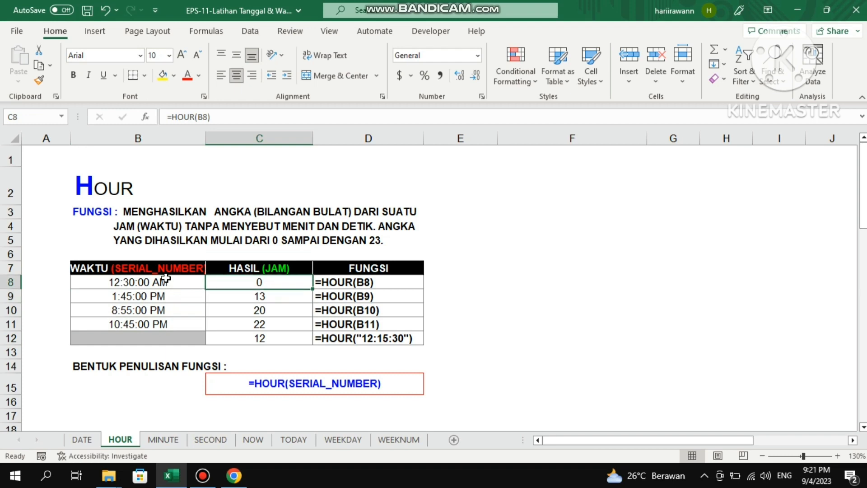
pyautogui.press('Left')
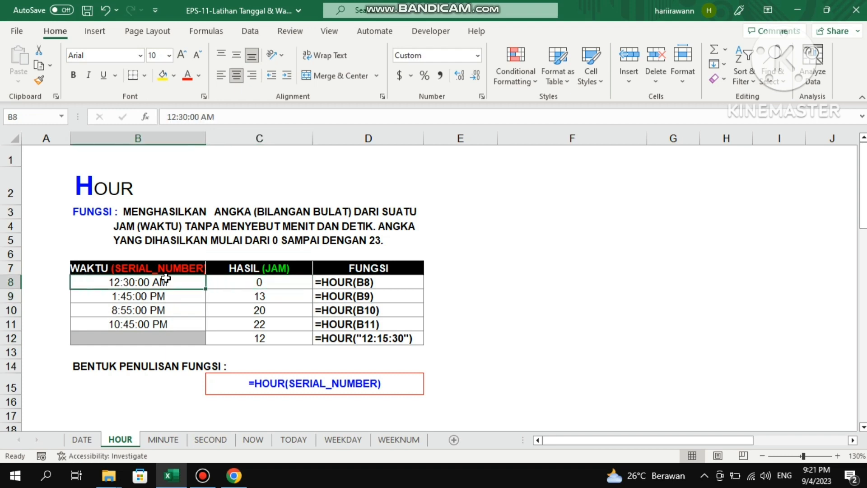
pyautogui.press('Right')
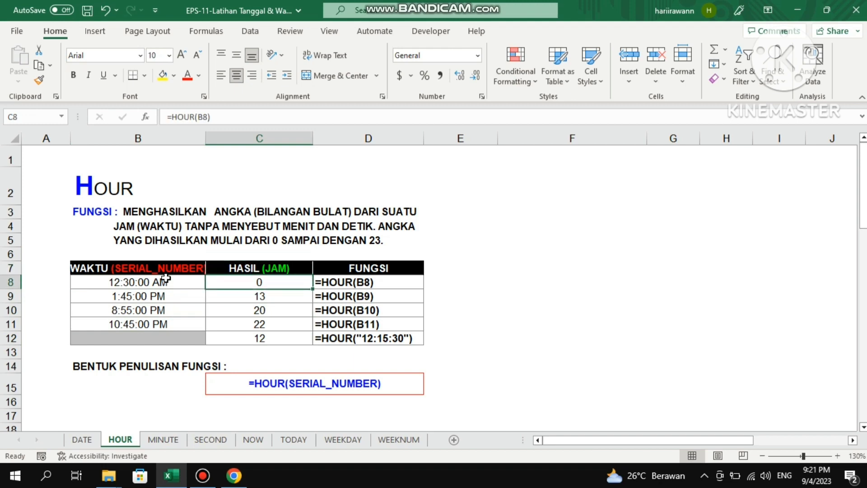
pyautogui.press('Left')
pyautogui.press('Right')
pyautogui.press('Left')
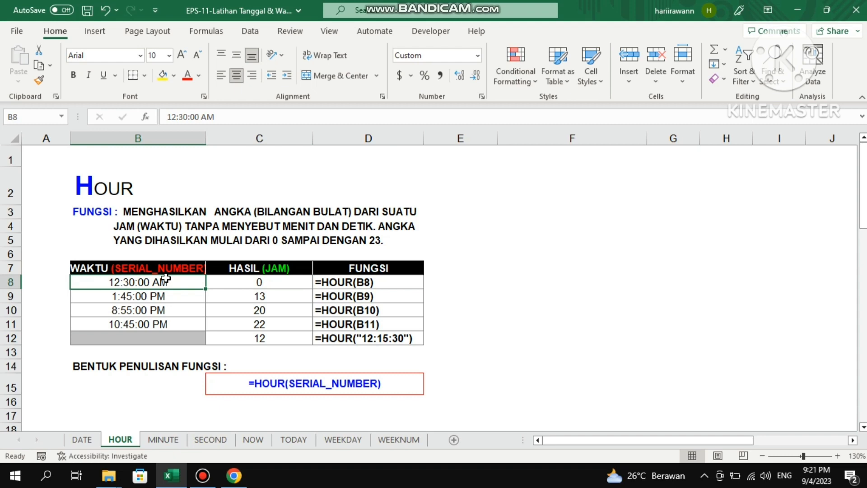
# Compare the time in B9 with its HOUR formula in C9.
pyautogui.press('Right')
pyautogui.press('Down')
pyautogui.press('Left')
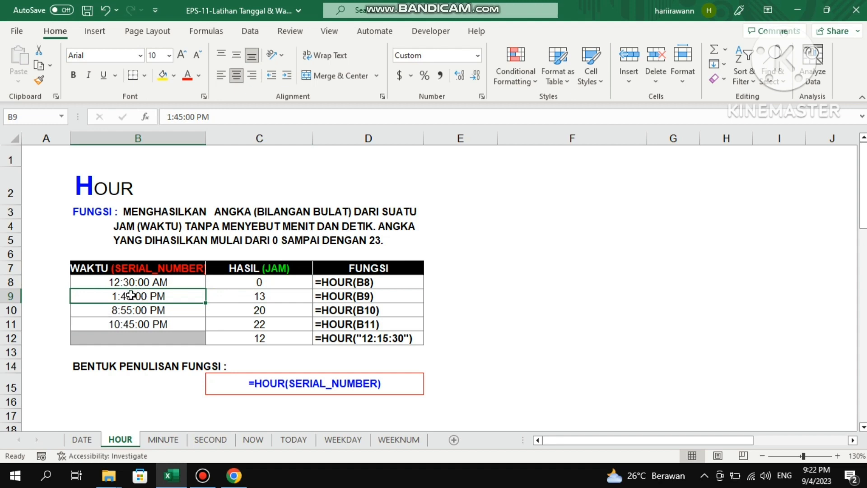
pyautogui.click(268, 297)
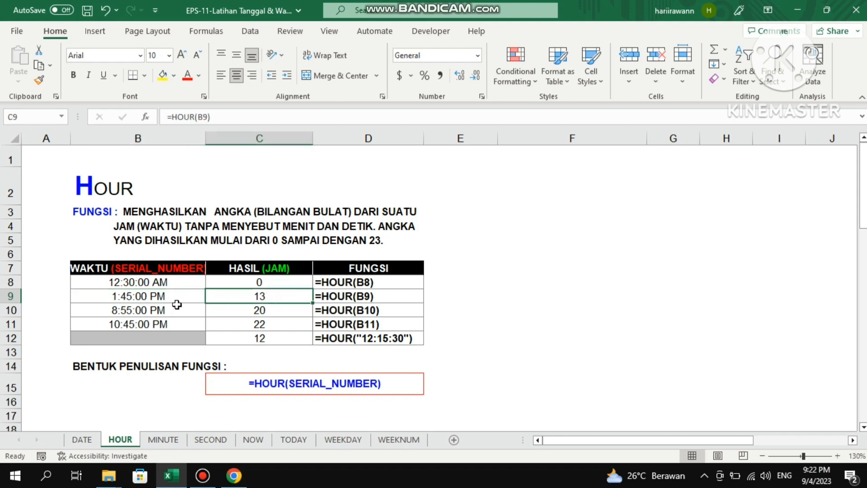
pyautogui.click(160, 298)
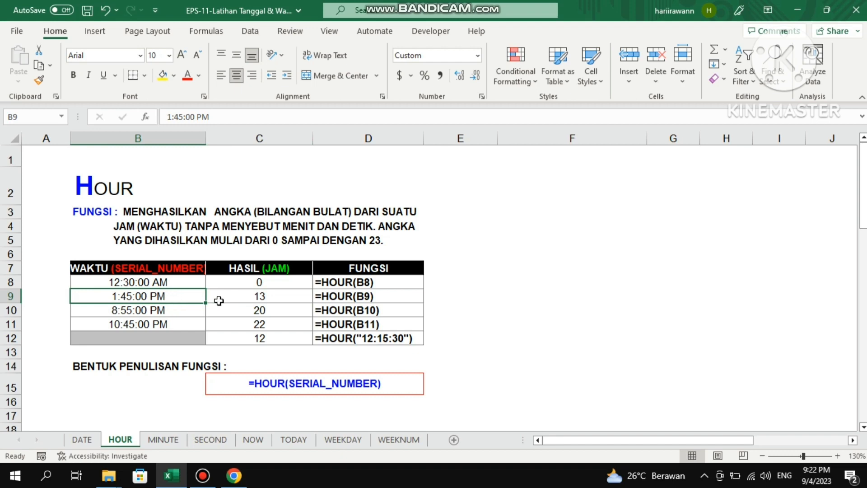
pyautogui.click(239, 302)
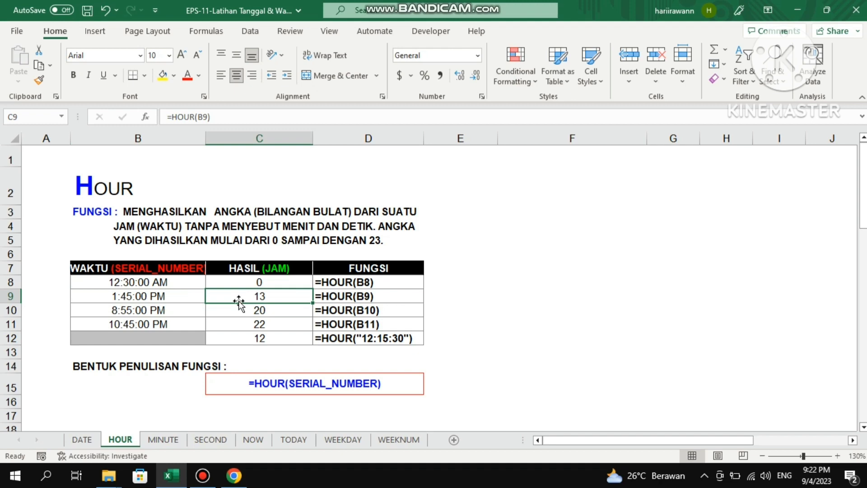
pyautogui.click(131, 293)
pyautogui.click(284, 296)
# Compare the time in B10 with its HOUR formula in C10.
pyautogui.click(136, 315)
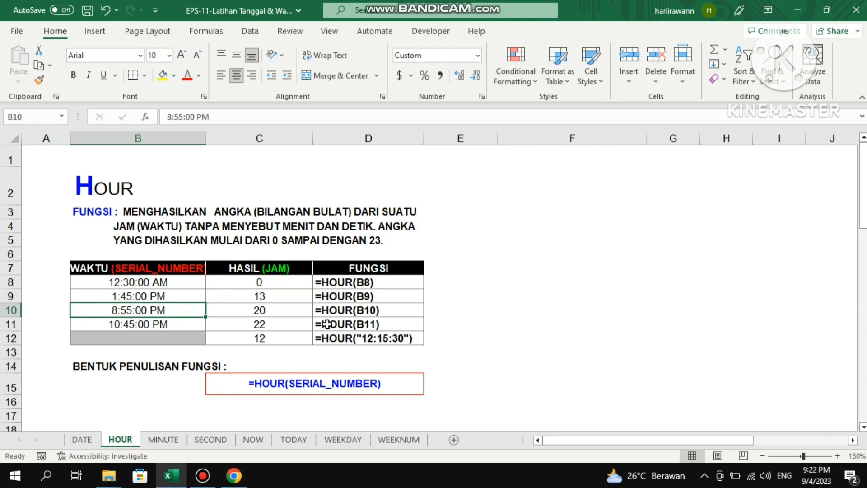
pyautogui.click(277, 315)
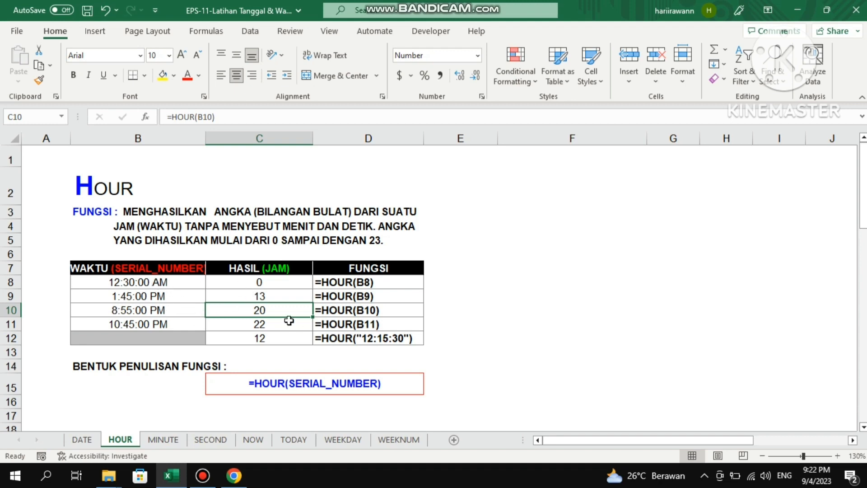
pyautogui.click(139, 312)
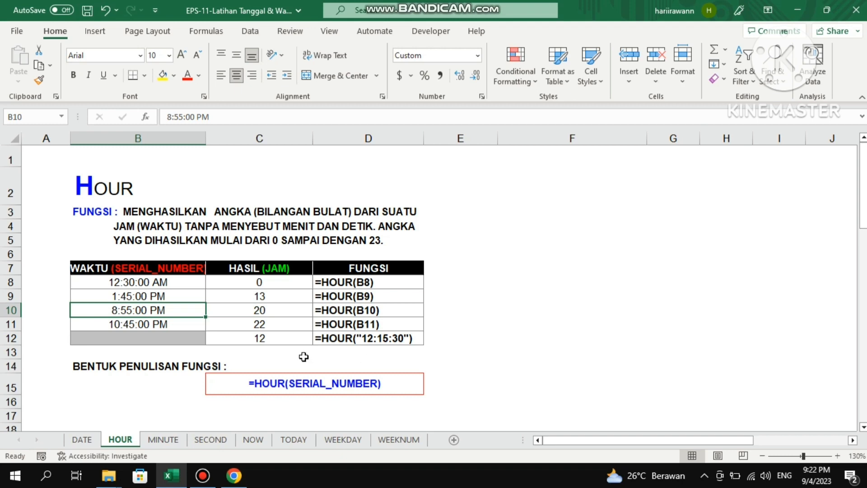
# Open the MINUTE sheet, read the function description in B3 and compare the formula in C8 with the time in B8.
pyautogui.click(159, 439)
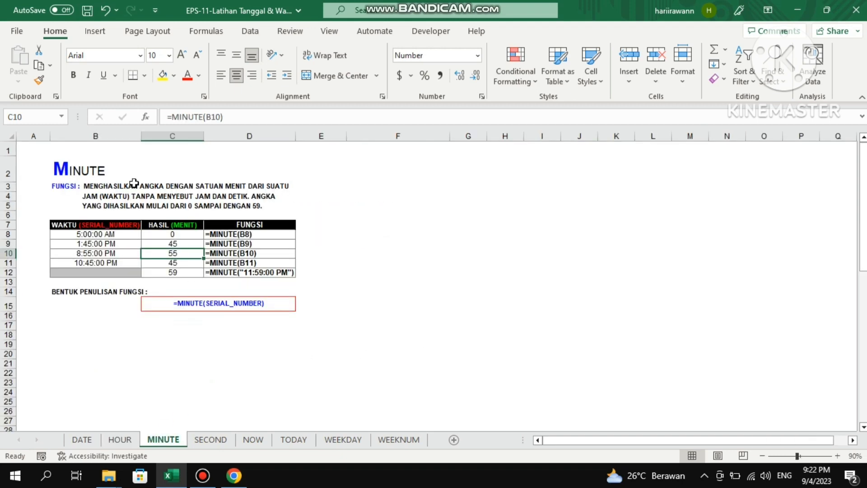
pyautogui.scroll(3, 134, 183)
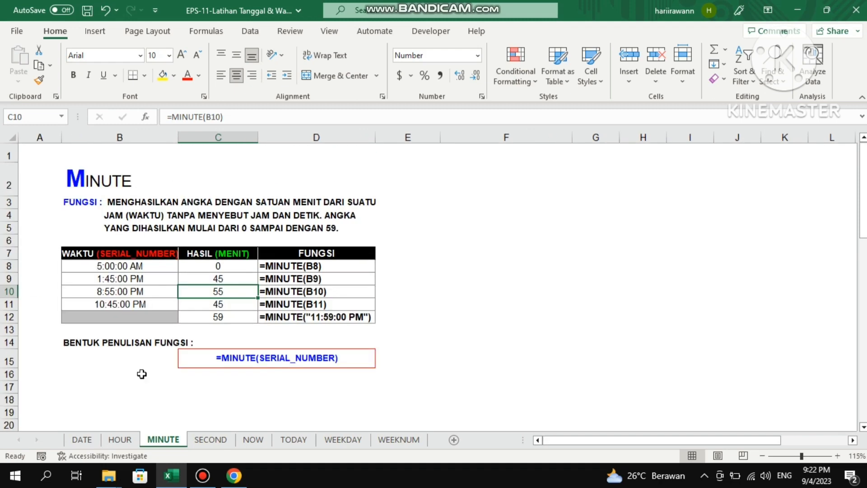
pyautogui.click(161, 208)
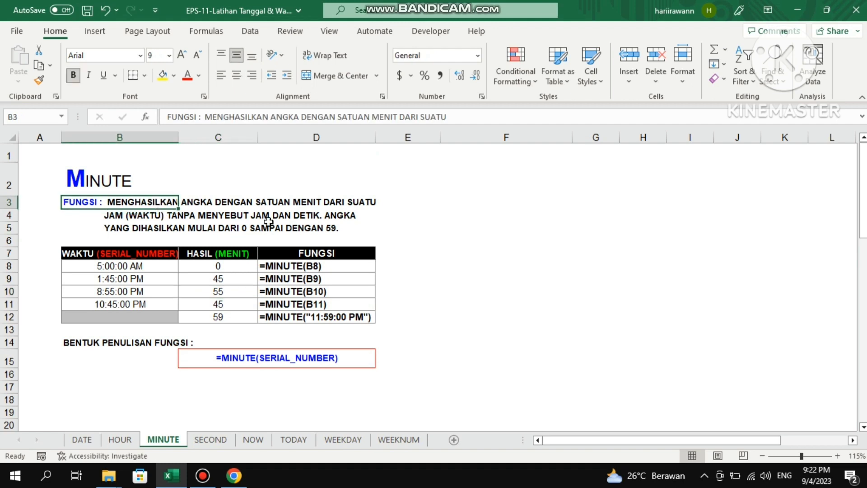
pyautogui.click(202, 263)
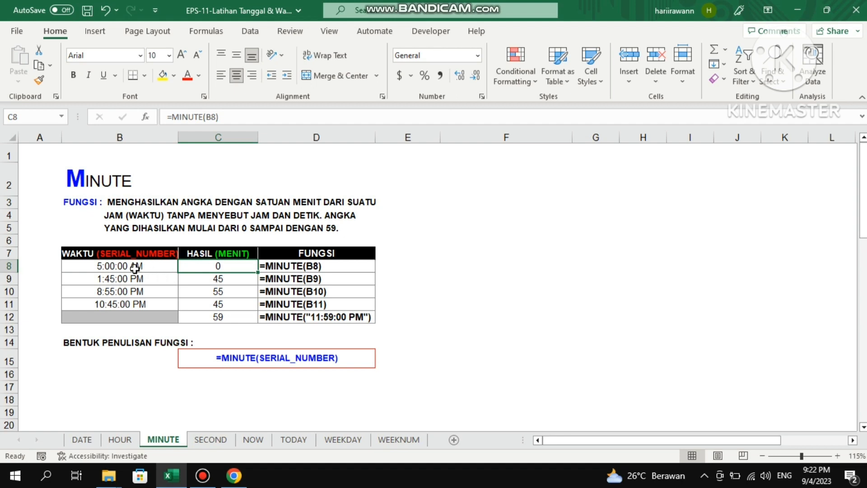
pyautogui.click(108, 267)
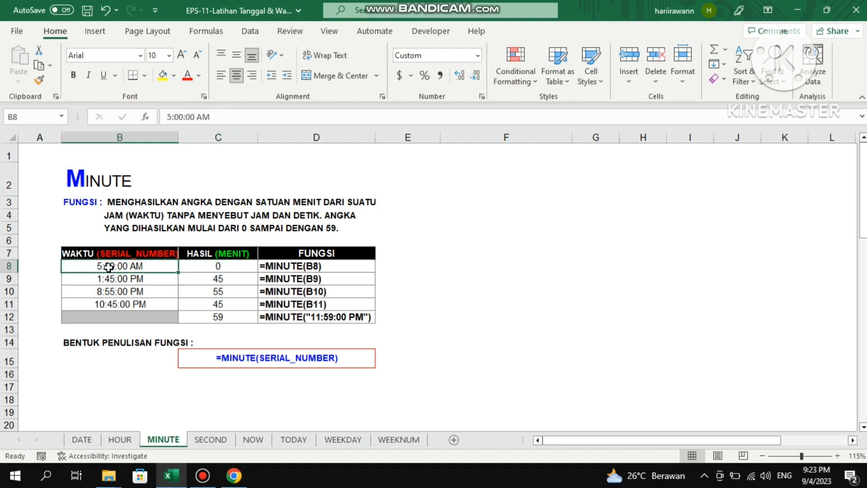
pyautogui.click(234, 269)
# Compare the MINUTE formulas in C9 and C10 with the times in B9 and B10.
pyautogui.press('Down')
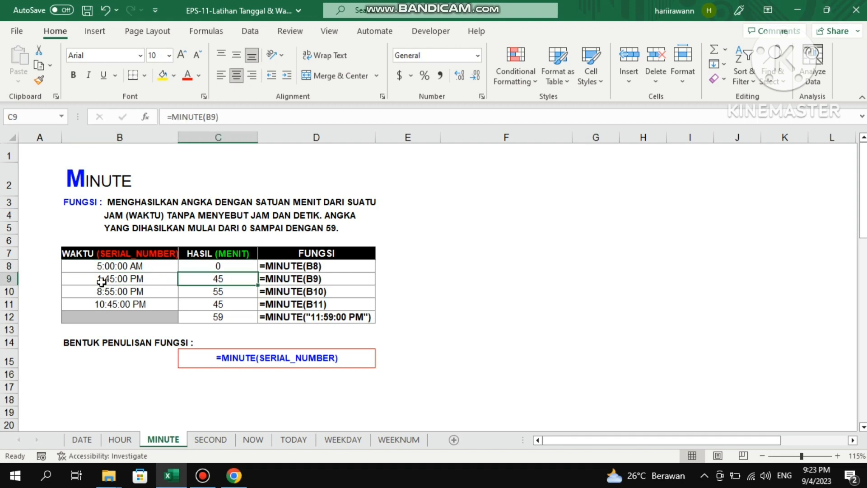
pyautogui.click(118, 280)
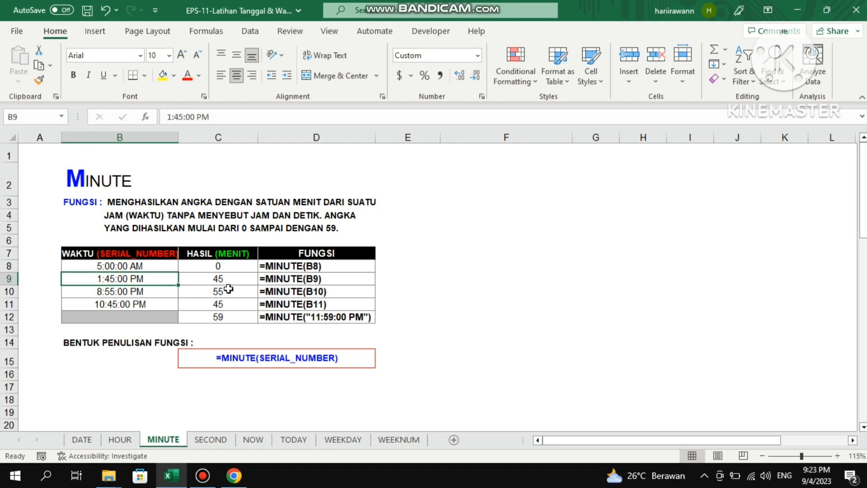
pyautogui.click(239, 280)
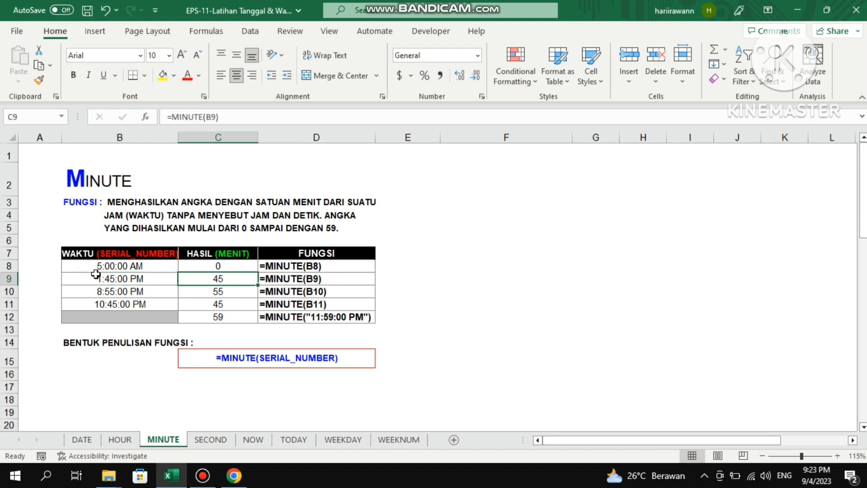
pyautogui.click(210, 293)
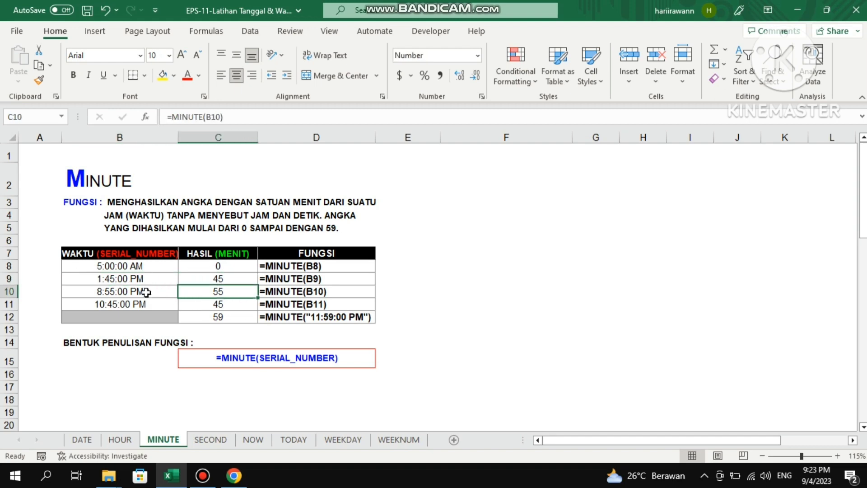
pyautogui.click(118, 292)
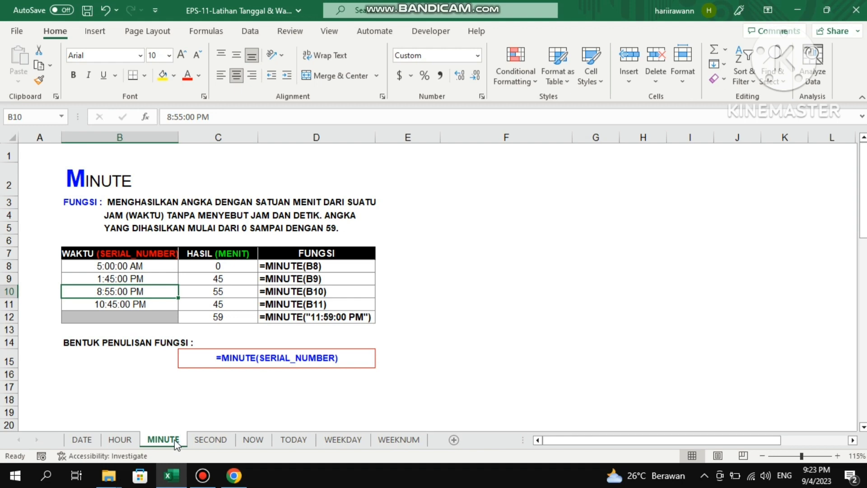
# Open the SECOND sheet and examine its function description in B3 and the formula in C10.
pyautogui.click(211, 439)
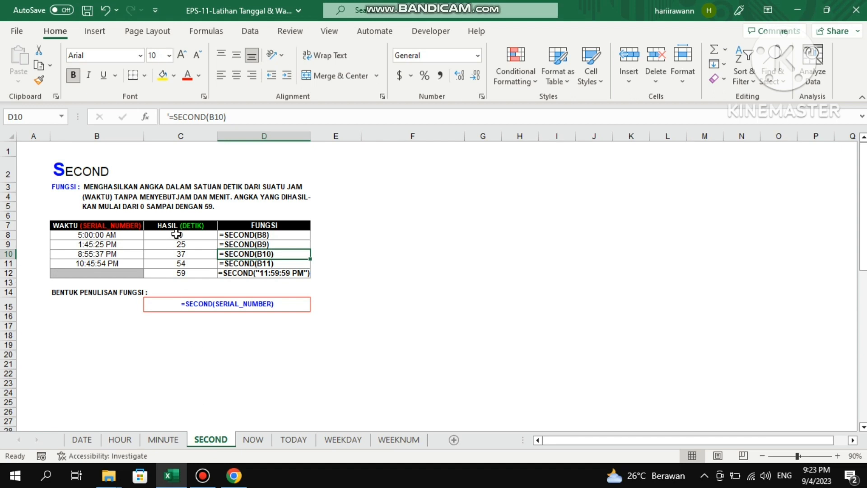
pyautogui.click(128, 189)
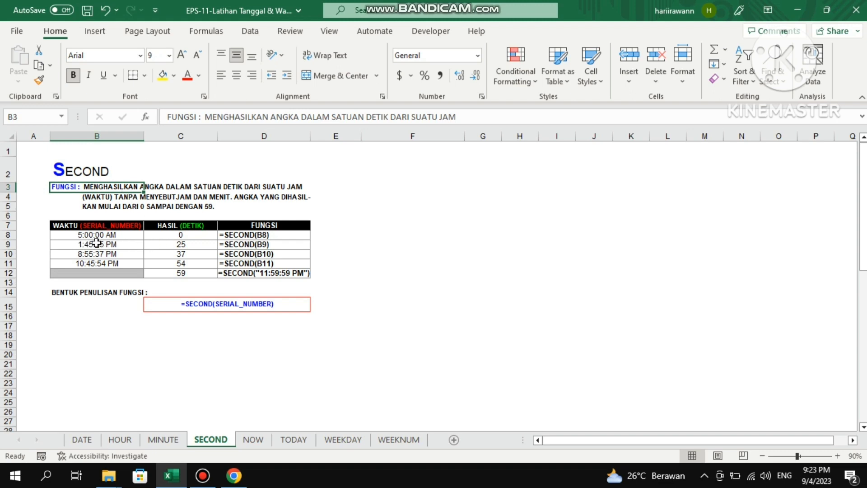
pyautogui.click(185, 253)
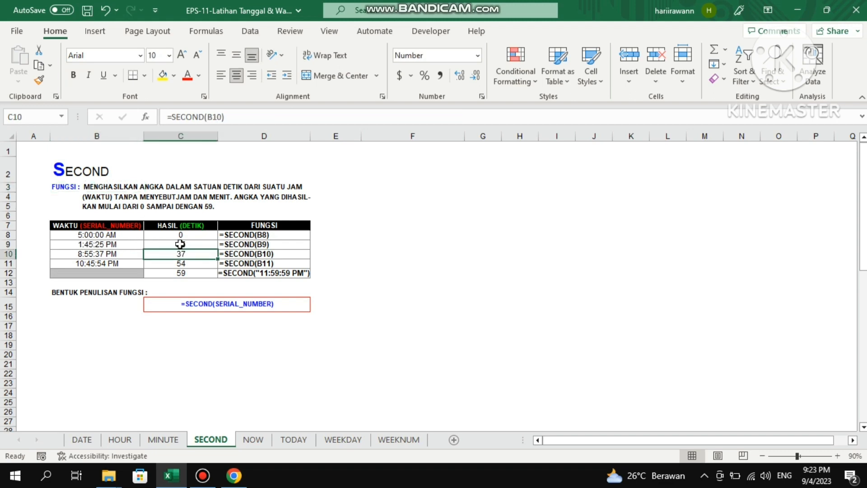
# Compare the SECOND formulas in C8 and C9 with the times in B8 and B9.
pyautogui.click(195, 233)
pyautogui.click(107, 237)
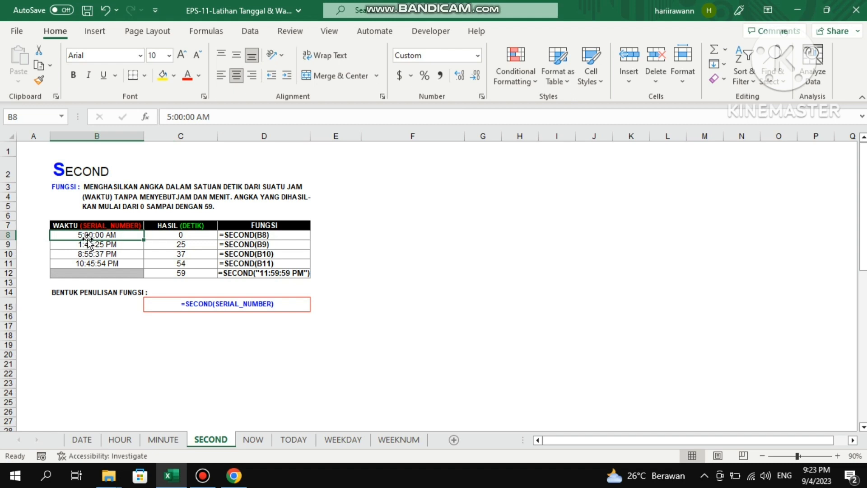
pyautogui.click(182, 236)
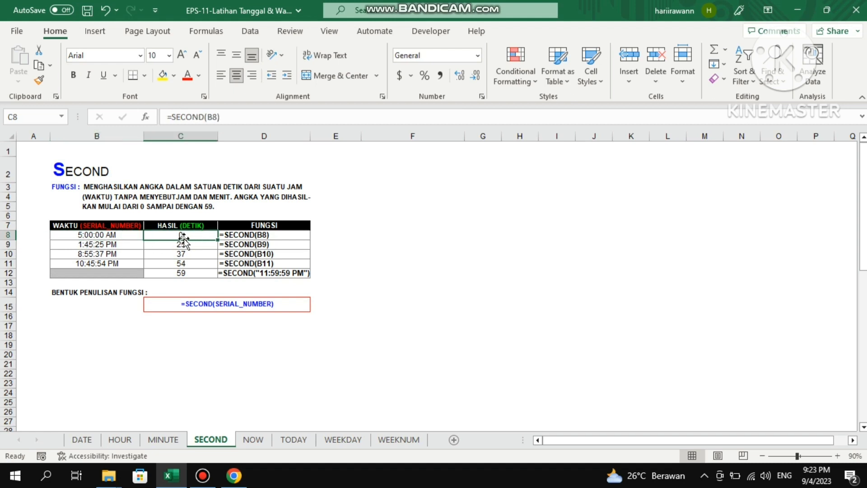
pyautogui.click(109, 244)
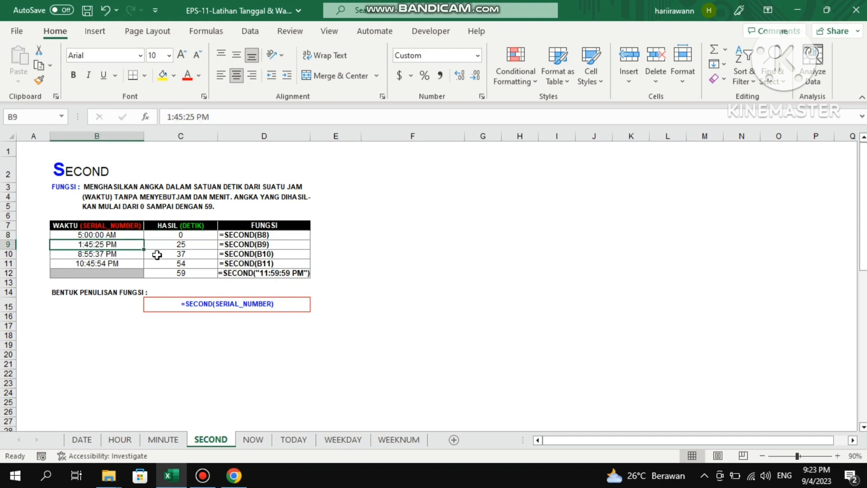
pyautogui.click(183, 245)
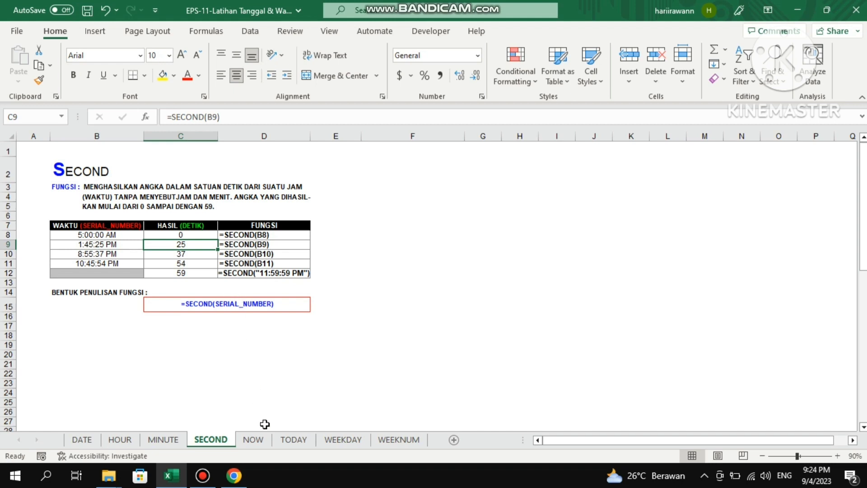
# Open the NOW sheet and read the function description in B3.
pyautogui.click(253, 439)
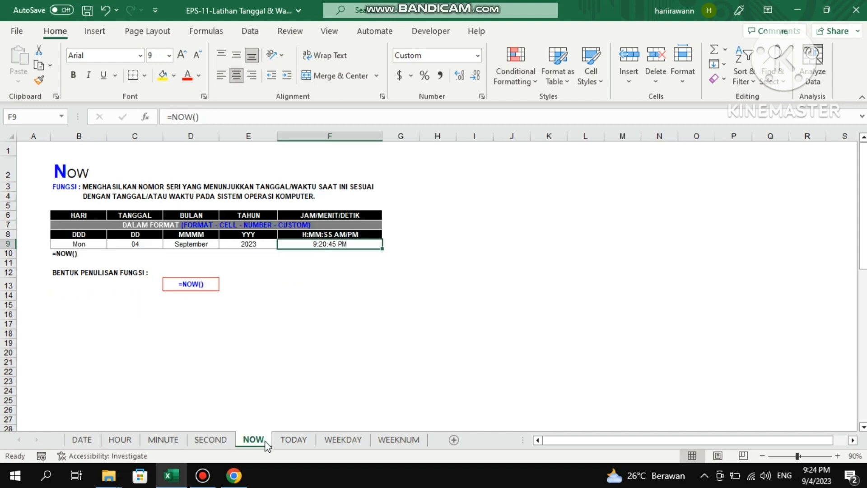
pyautogui.click(59, 187)
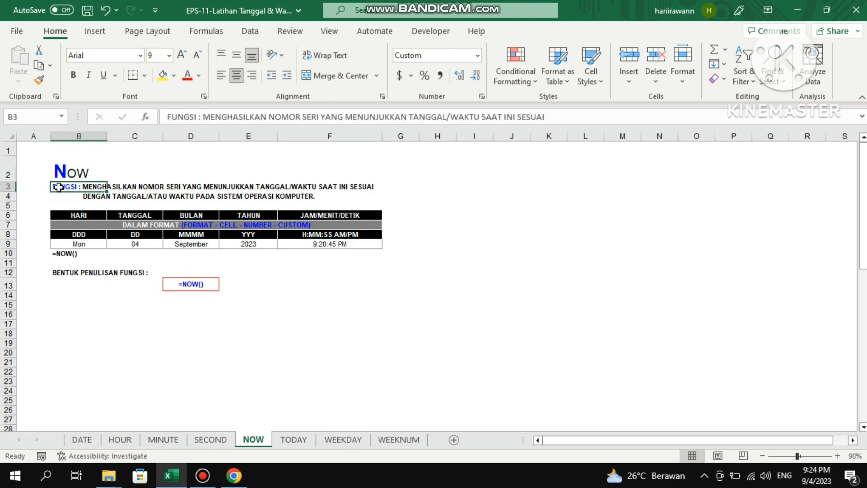
pyautogui.click(186, 168)
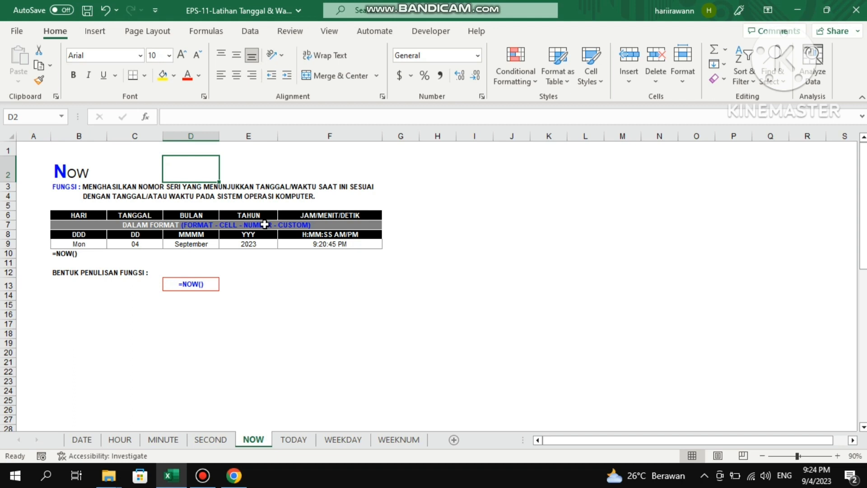
# Examine the NOW formulas in row 9 for the day, date, month, year and time columns.
pyautogui.click(146, 246)
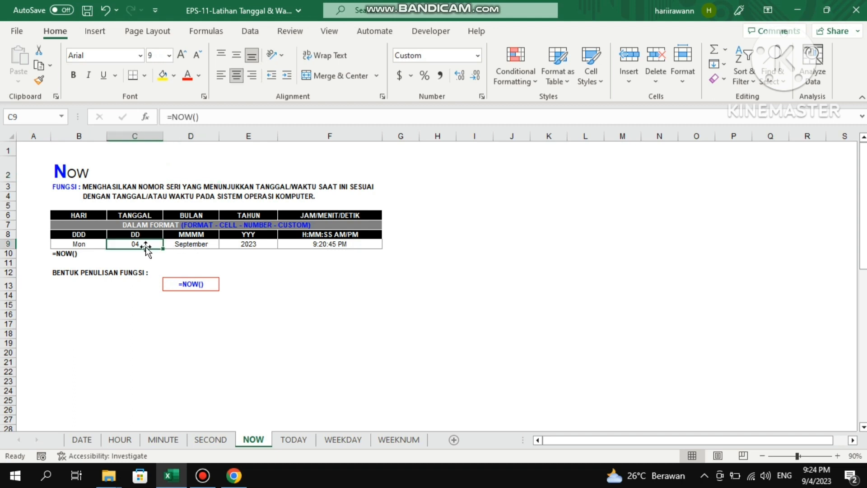
pyautogui.click(93, 244)
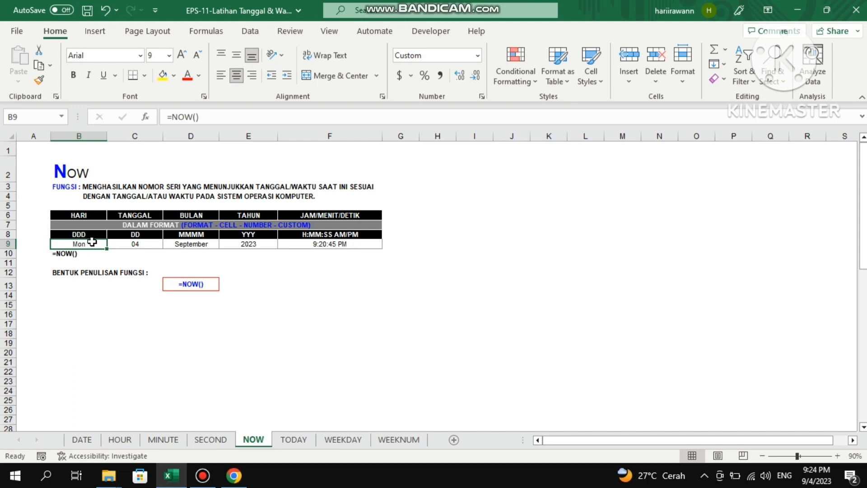
pyautogui.click(135, 245)
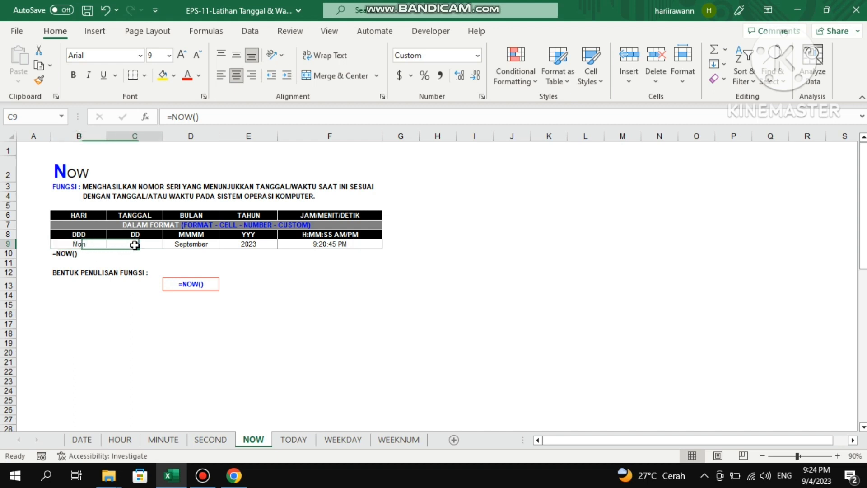
pyautogui.click(194, 246)
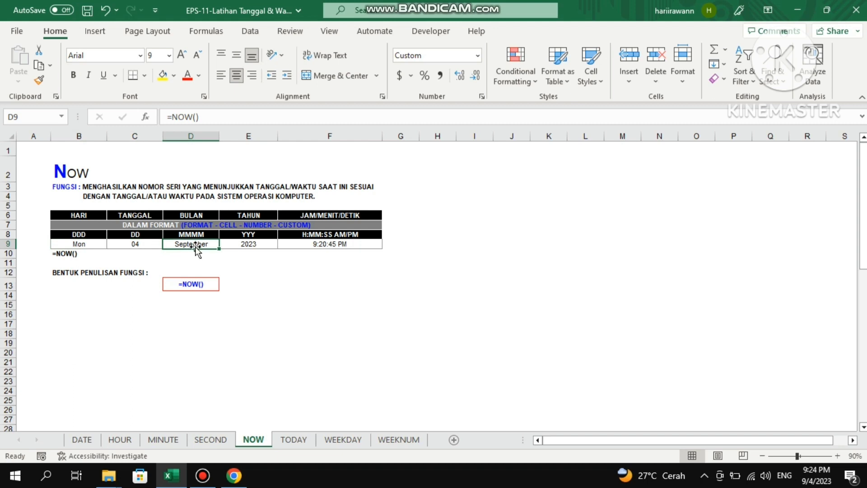
pyautogui.click(248, 244)
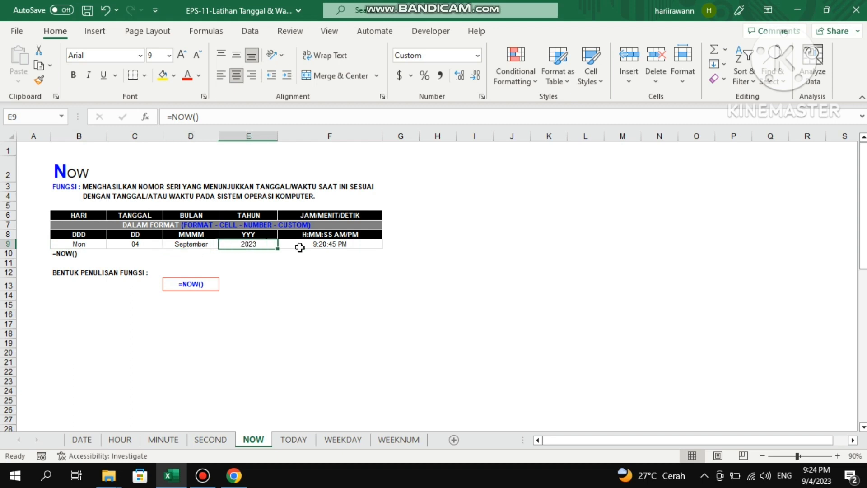
pyautogui.click(334, 247)
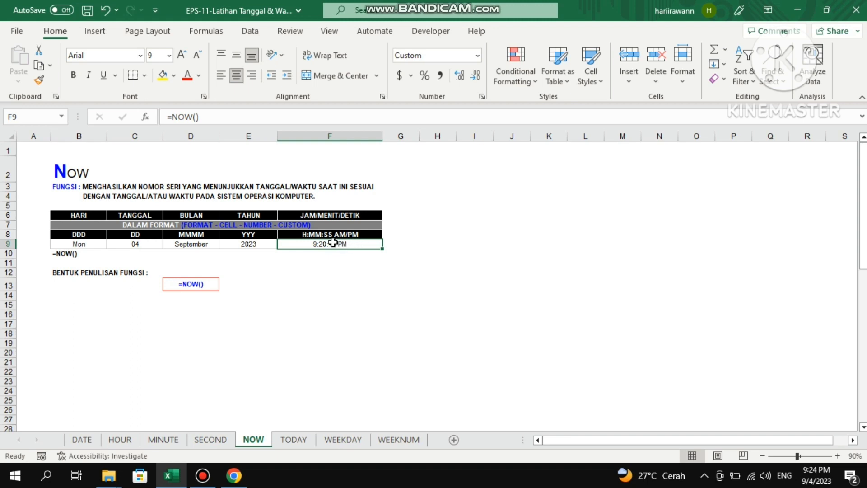
# Compare the formulas across B9 to F9 once more, moving from HARI to JAM/MENIT/DETIK and back to B9.
pyautogui.click(85, 246)
pyautogui.click(143, 249)
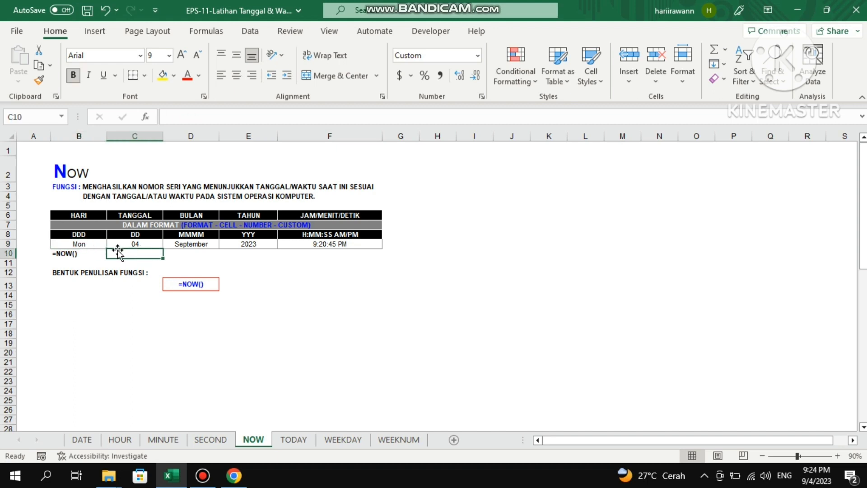
pyautogui.click(97, 244)
pyautogui.press('Right')
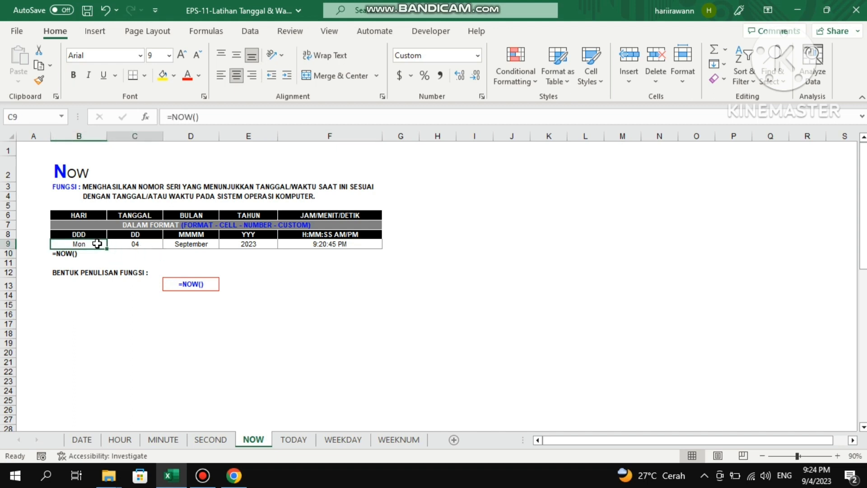
pyautogui.press('Right')
pyautogui.press('Right')
pyautogui.press('Left')
pyautogui.press('Right')
pyautogui.press('Right')
pyautogui.press('Right')
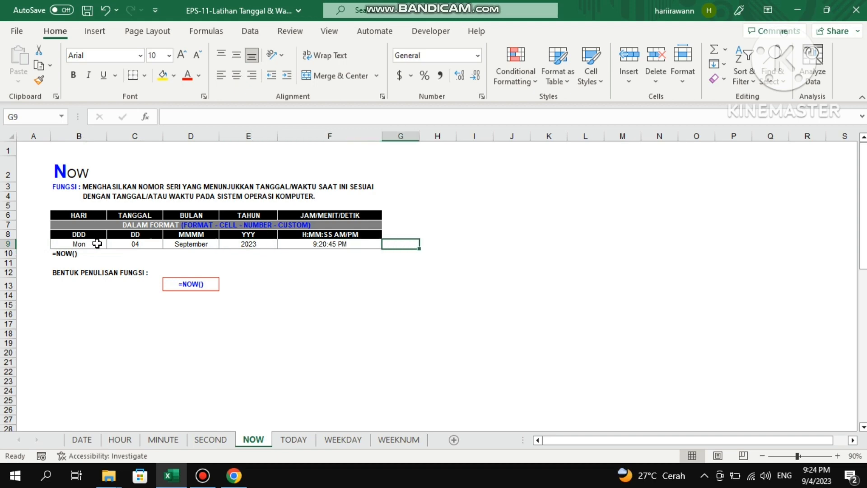
pyautogui.press('Left')
pyautogui.press('Left')
pyautogui.press('Left')
pyautogui.press('Left')
pyautogui.press('Left')
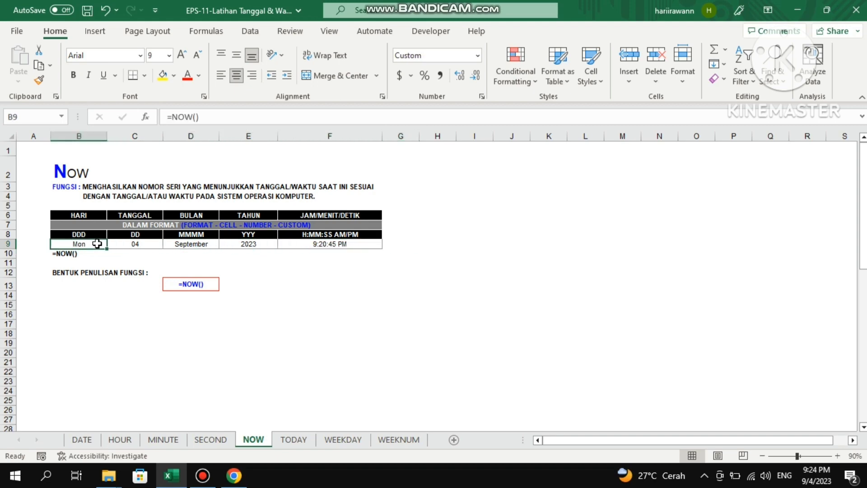
# Open the cell formatting of B9 and preview the available custom number format codes.
pyautogui.rightClick(97, 244)
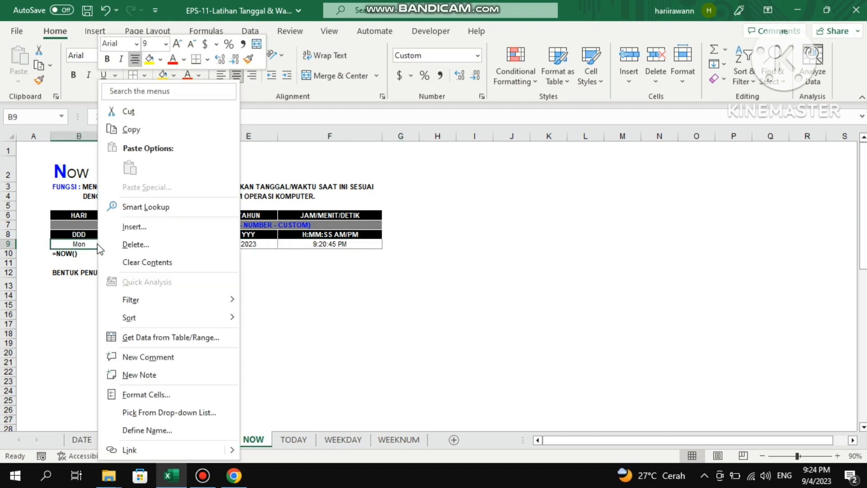
pyautogui.click(177, 397)
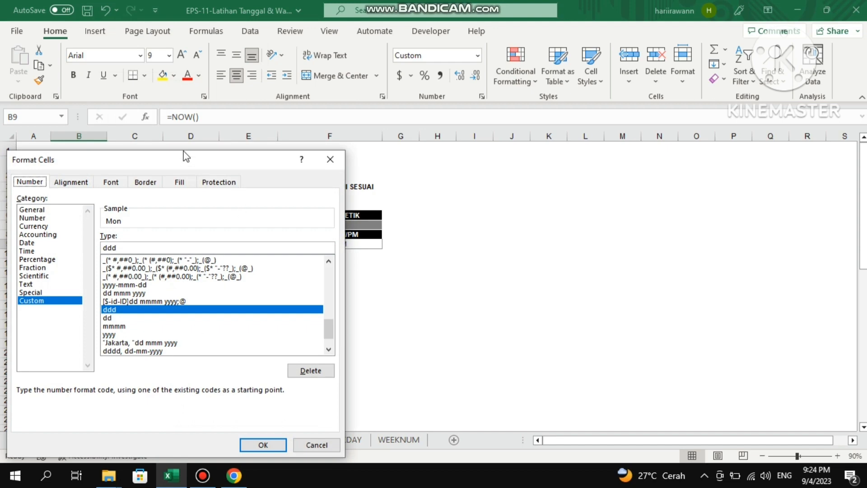
pyautogui.moveTo(186, 156); pyautogui.dragTo(428, 96)
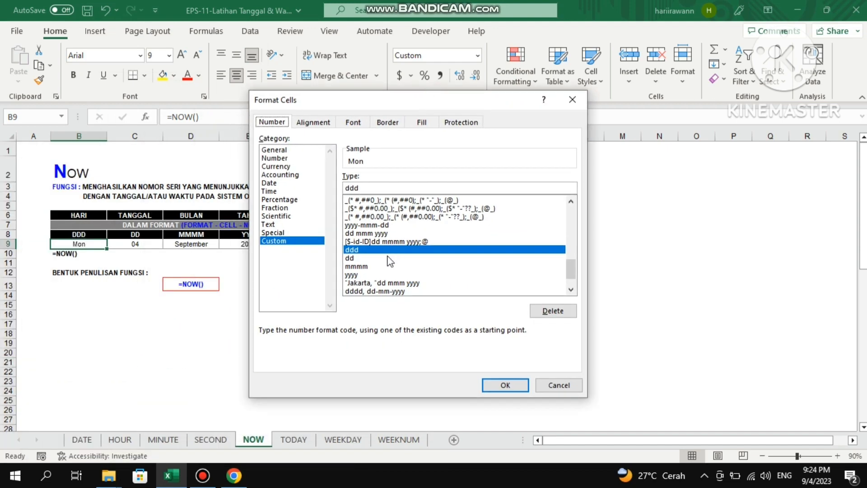
pyautogui.click(365, 244)
pyautogui.press('Up')
pyautogui.press('Up')
pyautogui.press('Up')
pyautogui.press('Up')
pyautogui.press('Up')
pyautogui.press('Up')
pyautogui.press('Up')
pyautogui.press('Up')
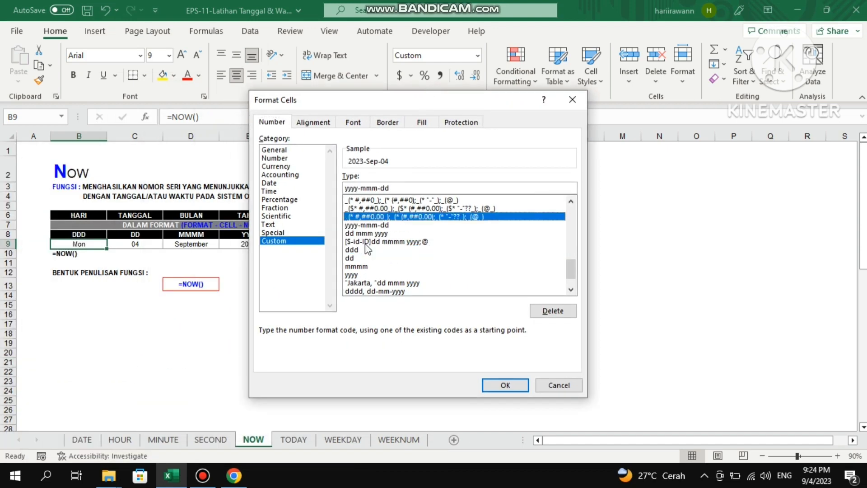
pyautogui.press('Up')
pyautogui.press('Up')
pyautogui.press('Up')
pyautogui.press('Up')
pyautogui.press('Up')
pyautogui.press('Up')
pyautogui.press('Up')
pyautogui.press('Up')
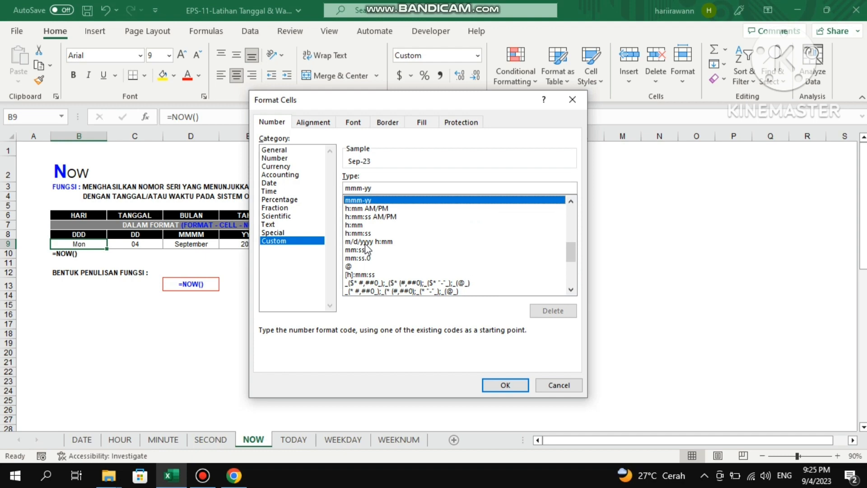
pyautogui.press('Up')
pyautogui.press('Up')
pyautogui.press('Up')
pyautogui.press('Up')
pyautogui.press('Up')
pyautogui.press('Up')
pyautogui.press('Up')
pyautogui.press('Up')
pyautogui.press('Up')
pyautogui.press('Up')
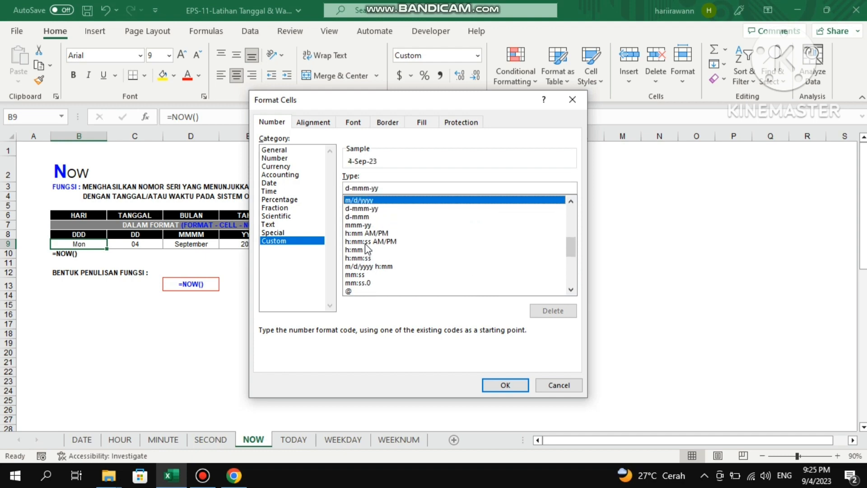
pyautogui.press('Up')
pyautogui.press('Up')
pyautogui.press('Up')
pyautogui.press('Up')
pyautogui.press('Up')
pyautogui.press('Up')
pyautogui.press('Up')
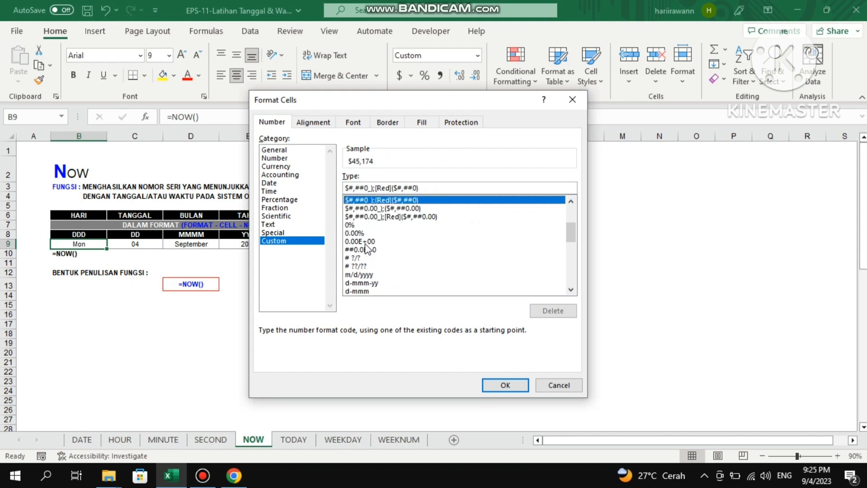
# Set the custom number format of B9 to dd.
pyautogui.doubleClick(427, 187)
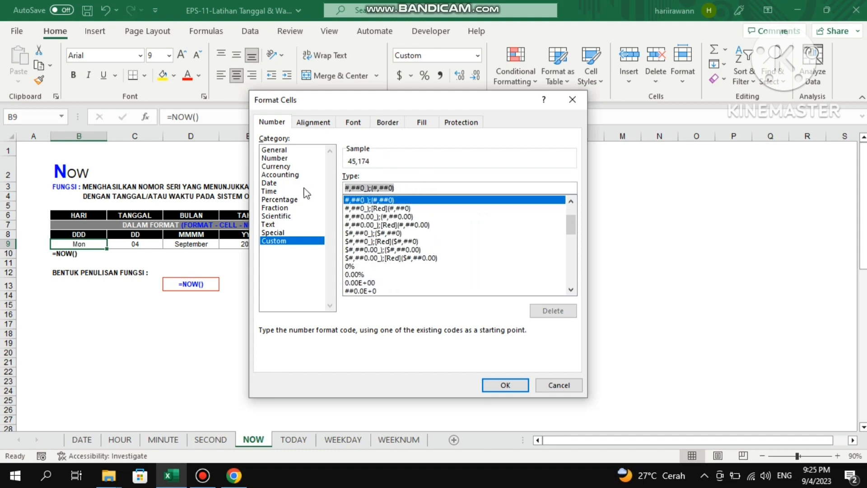
pyautogui.write('dd')
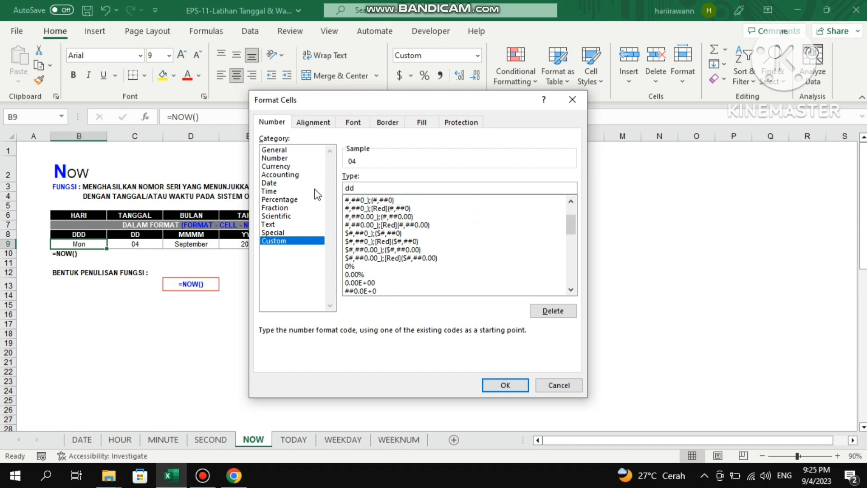
pyautogui.click(506, 384)
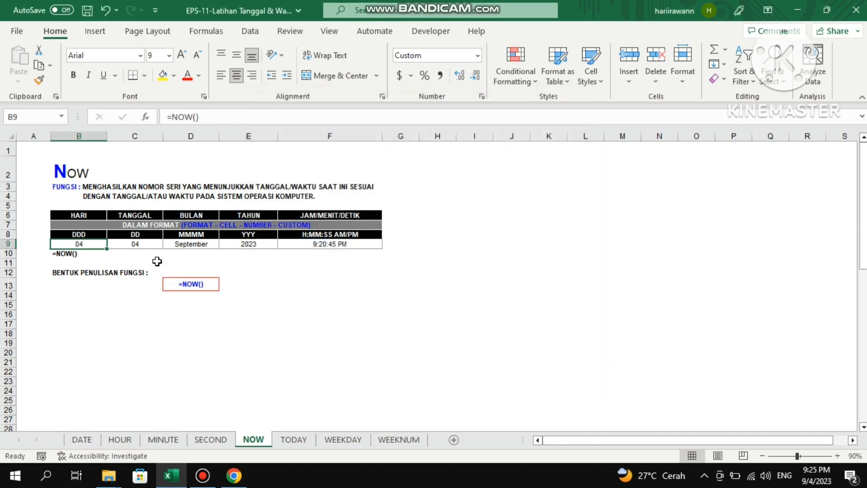
# Try the month code mmm as the custom number format of B9 and discard the change.
pyautogui.rightClick(94, 244)
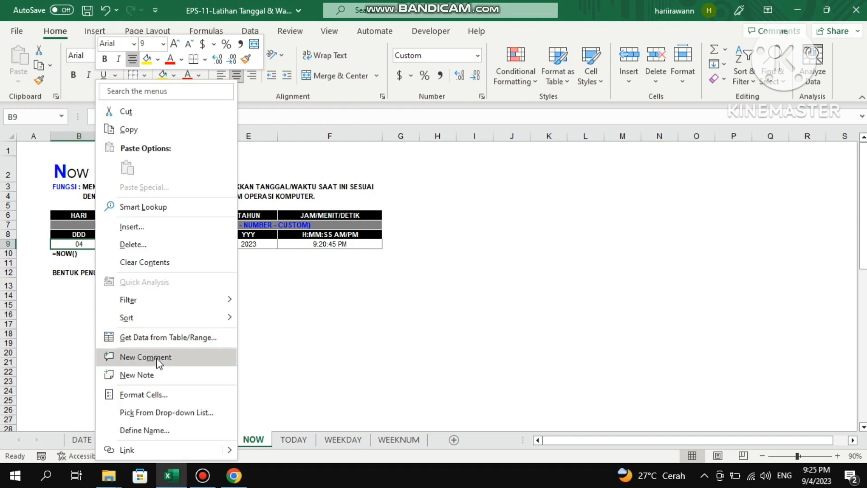
pyautogui.click(158, 393)
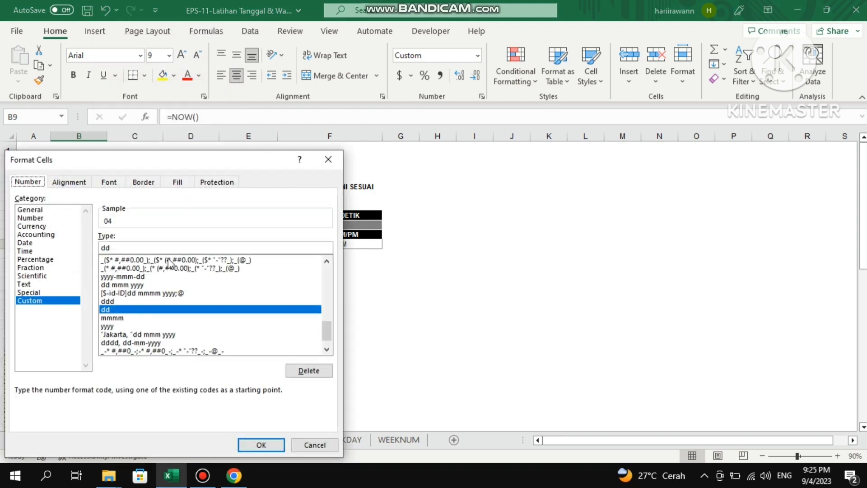
pyautogui.click(139, 249)
pyautogui.press('BackSpace')
pyautogui.press('BackSpace')
pyautogui.write('m')
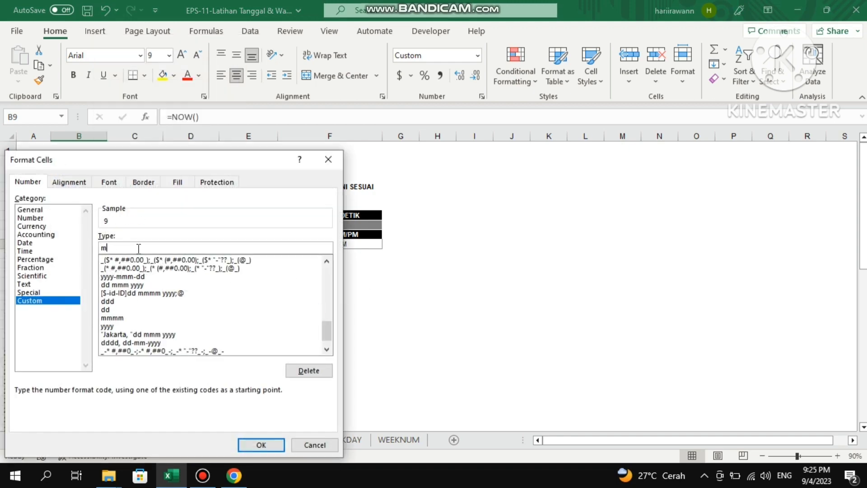
pyautogui.write('mmm')
pyautogui.press('BackSpace')
pyautogui.press('BackSpace')
pyautogui.click(313, 443)
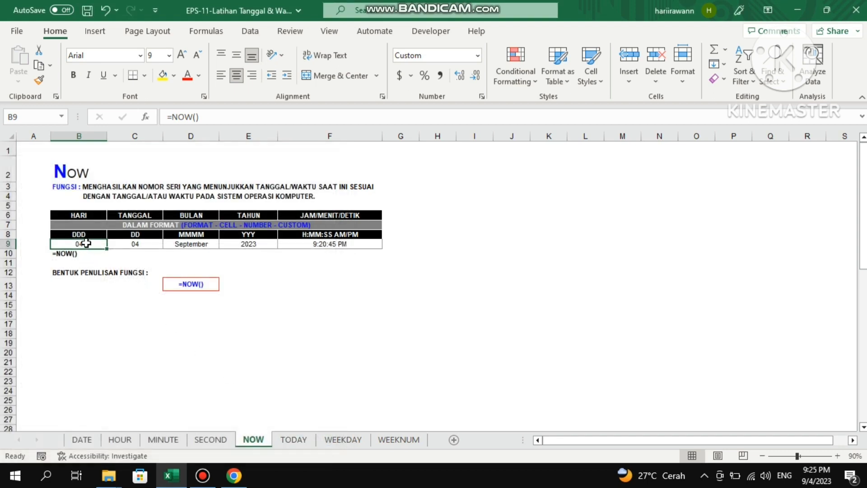
pyautogui.rightClick(86, 244)
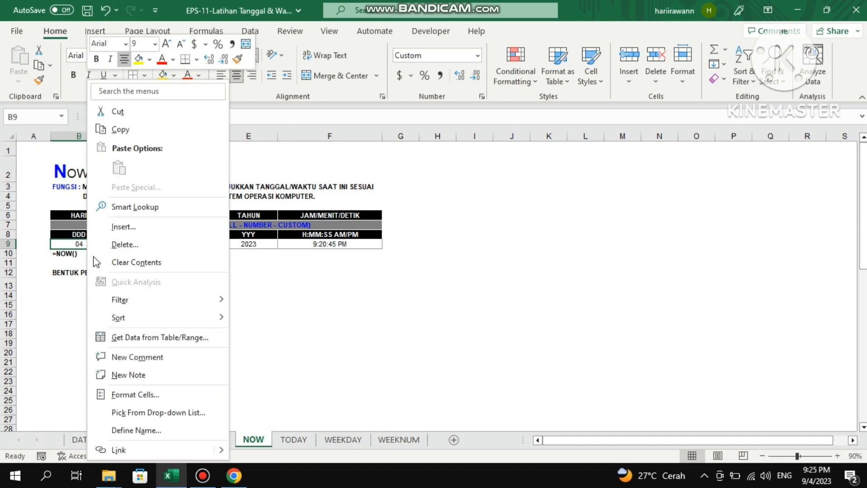
pyautogui.click(174, 394)
pyautogui.click(122, 247)
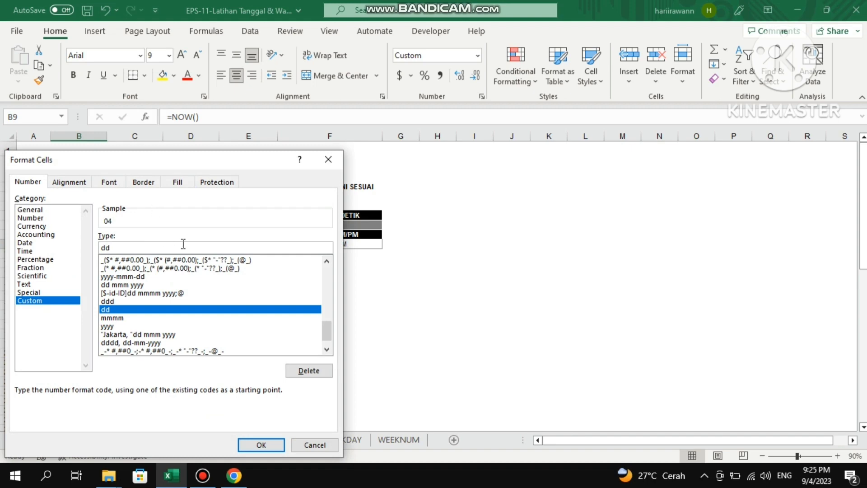
pyautogui.click(255, 444)
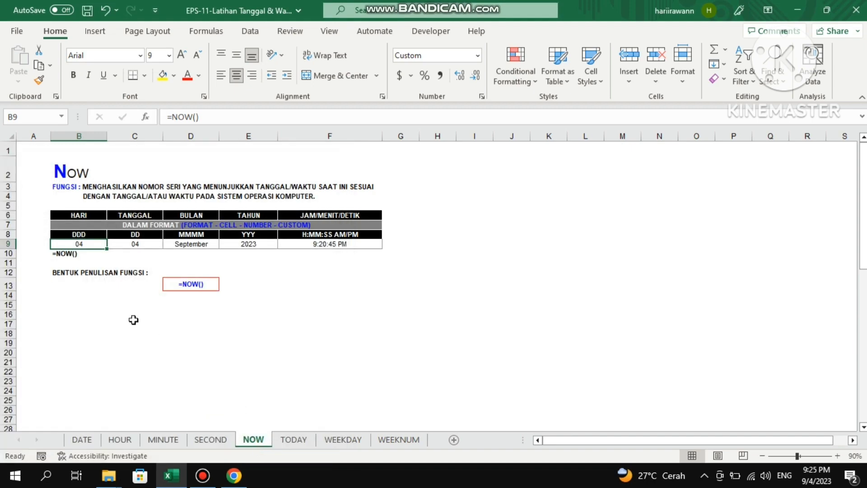
# Set the custom number format of B9 to ddd.
pyautogui.rightClick(81, 246)
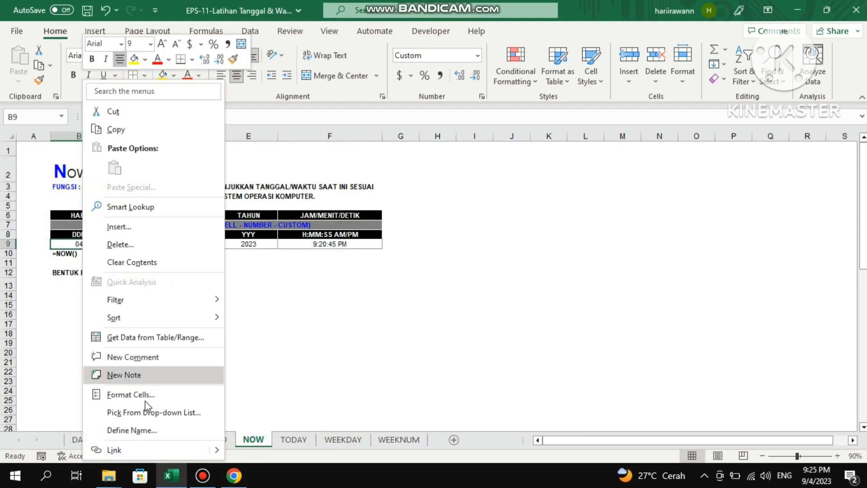
pyautogui.click(163, 394)
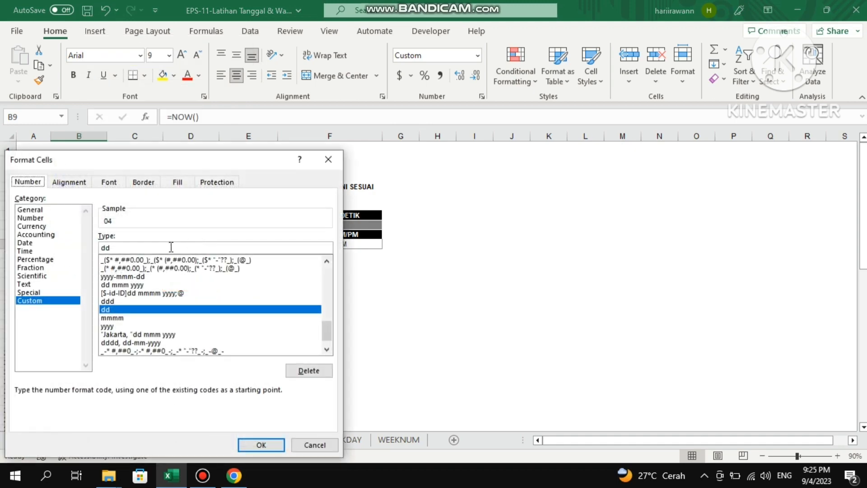
pyautogui.click(171, 248)
pyautogui.write('d')
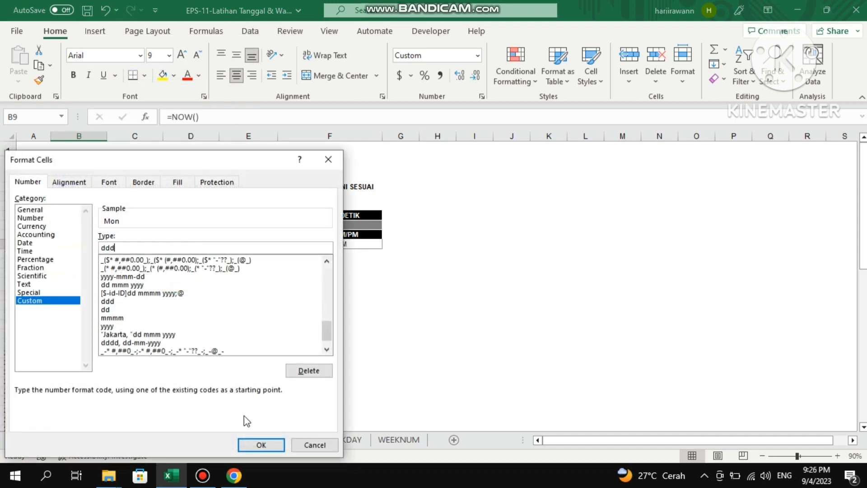
pyautogui.click(264, 448)
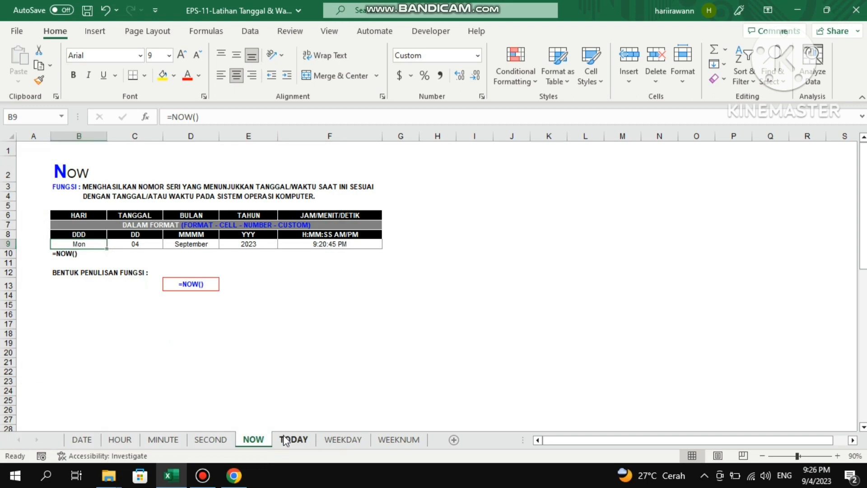
# Open the TODAY sheet and examine its function description, the current date in B7 and the default TODAY result in D7.
pyautogui.click(284, 439)
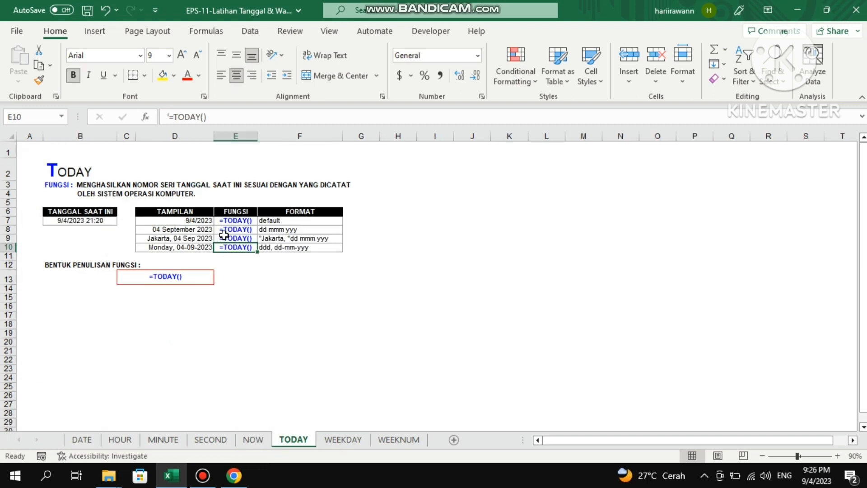
pyautogui.click(72, 171)
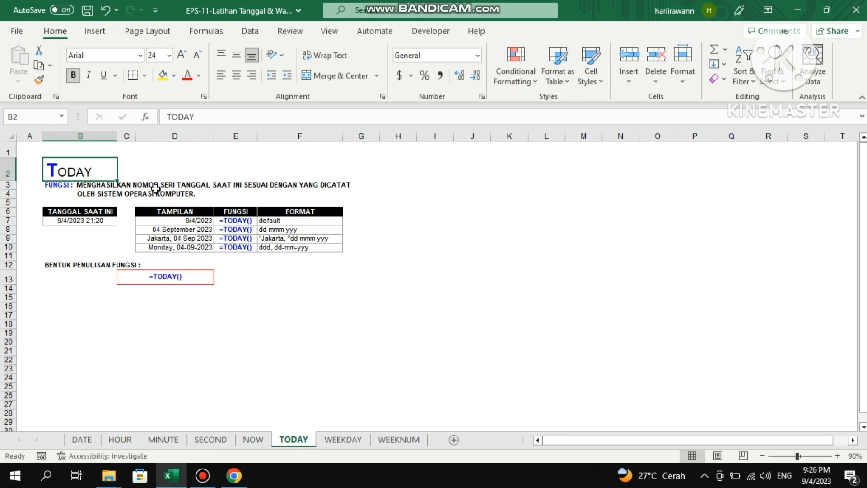
pyautogui.click(156, 186)
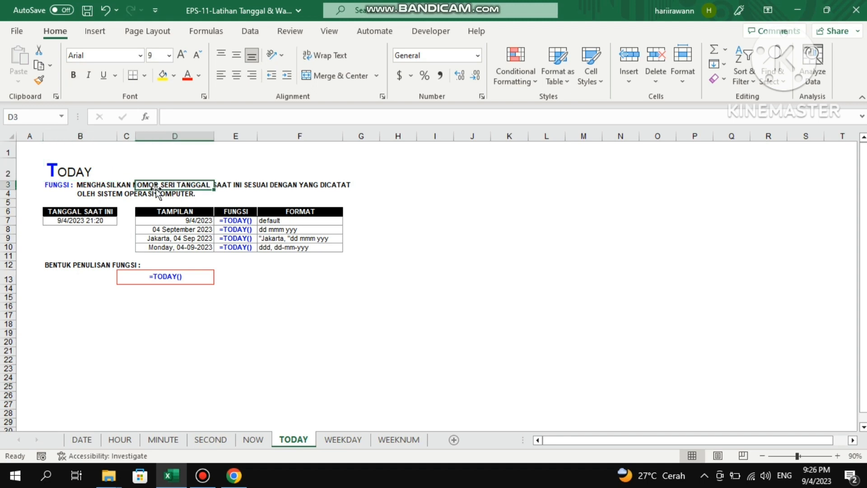
pyautogui.click(111, 202)
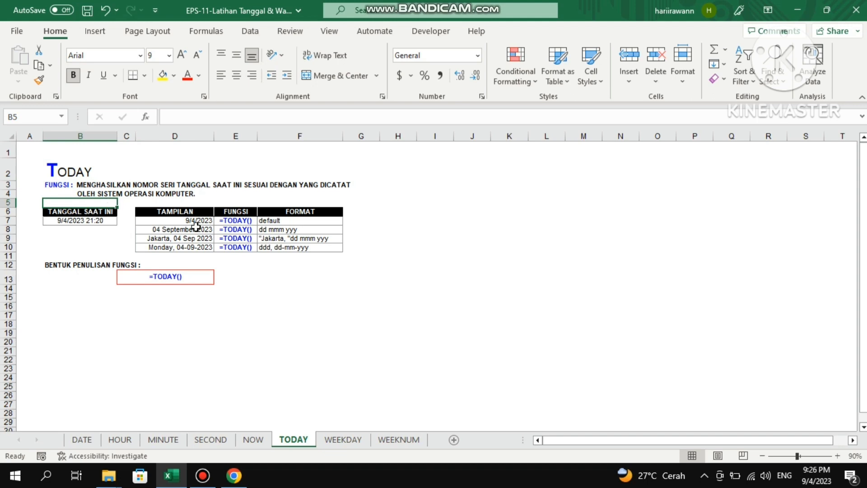
pyautogui.click(105, 222)
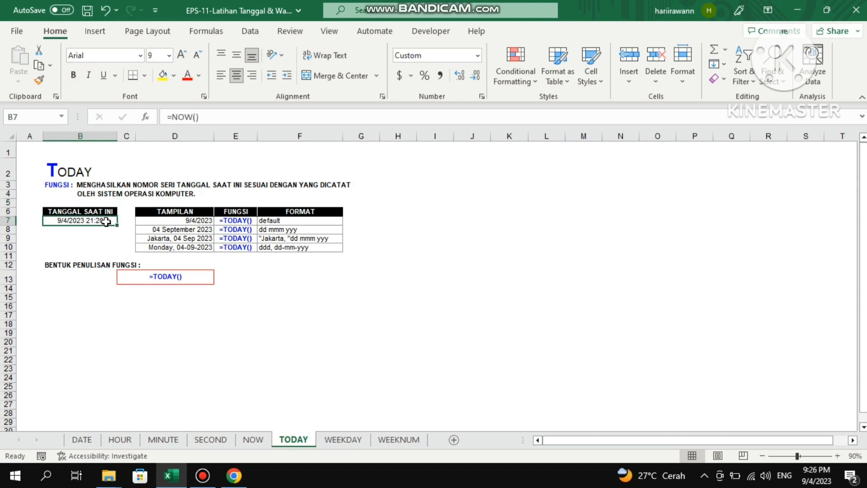
pyautogui.click(209, 222)
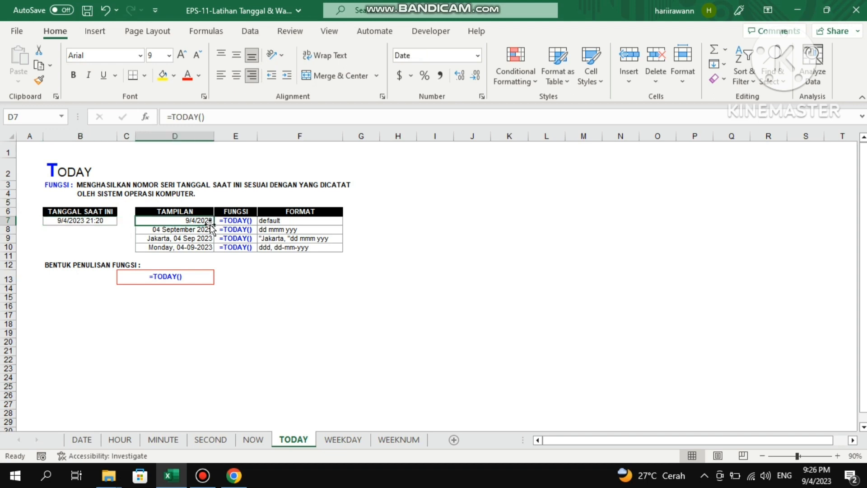
# Compare the TODAY results in the TAMPILAN column with their function and format entries, down to the dd mmm yyy format.
pyautogui.press('Right')
pyautogui.press('Left')
pyautogui.press('Down')
pyautogui.press('Down')
pyautogui.press('Down')
pyautogui.press('Up')
pyautogui.press('Up')
pyautogui.press('Up')
pyautogui.click(290, 221)
pyautogui.press('Down')
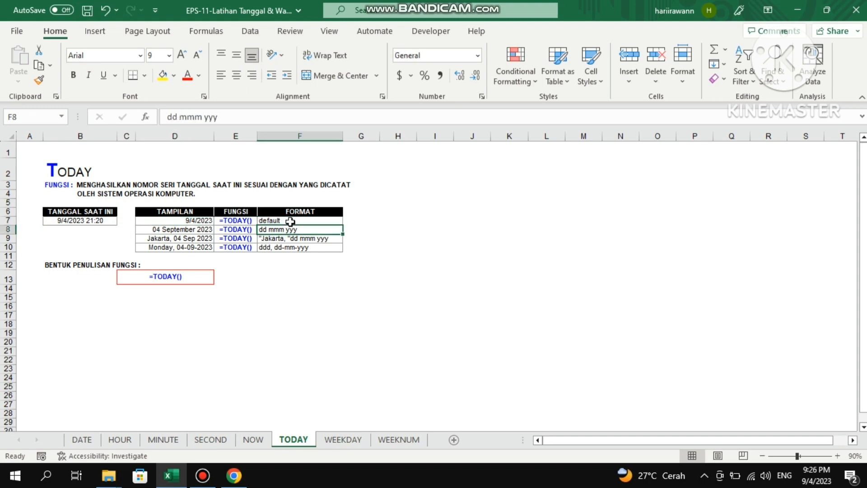
# Review the TODAY formulas behind the differently formatted dates in D7 to D10.
pyautogui.click(194, 239)
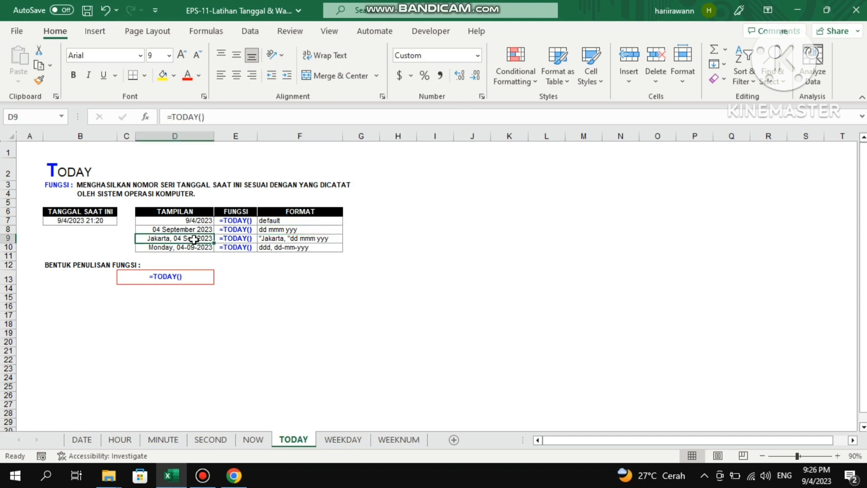
pyautogui.press('Down')
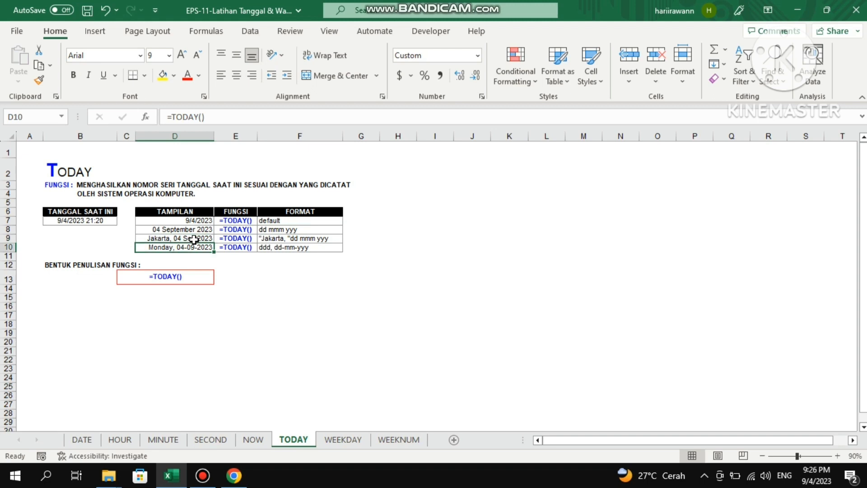
pyautogui.press('Up')
pyautogui.press('Up')
pyautogui.press('Up')
pyautogui.press('Up')
pyautogui.press('Down')
pyautogui.press('Down')
pyautogui.press('Down')
pyautogui.press('Up')
pyautogui.press('Up')
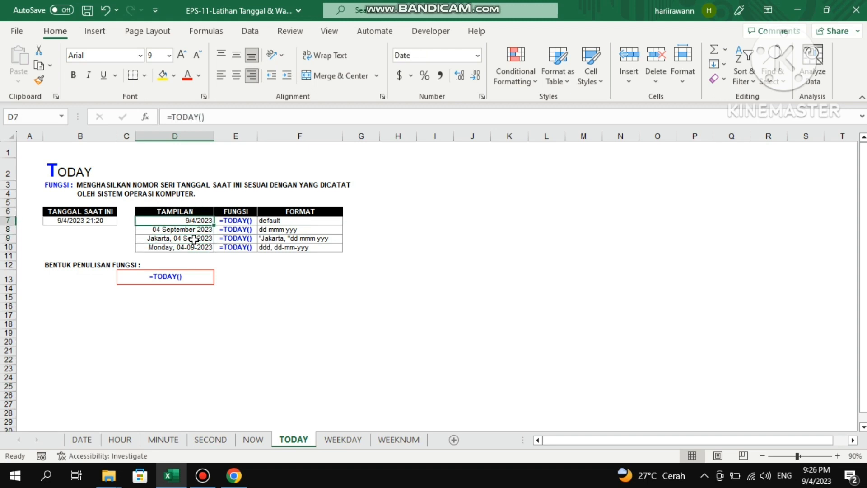
# Open the WEEKDAY sheet and examine the return type table and the example's date, return type and WEEKDAY formula in row 16.
pyautogui.click(340, 440)
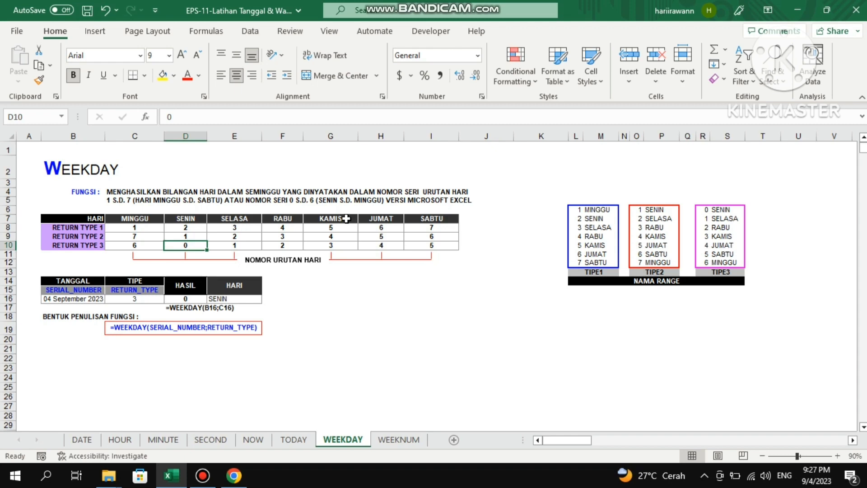
pyautogui.click(142, 235)
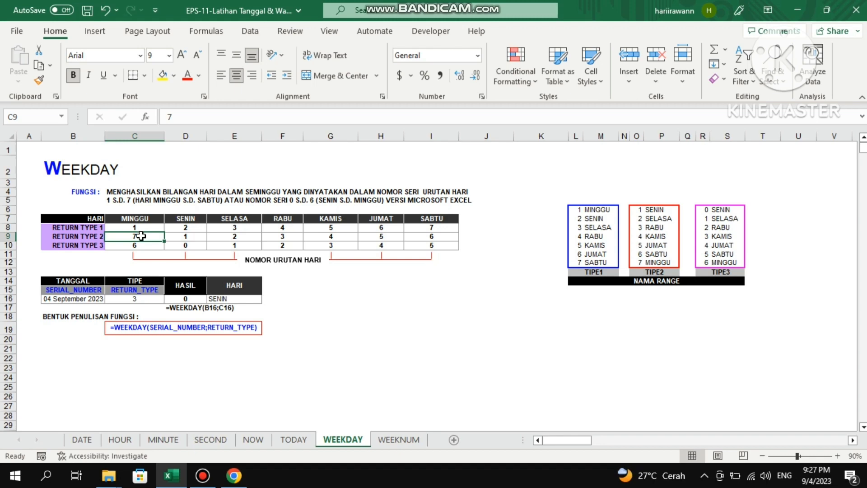
pyautogui.click(146, 300)
pyautogui.press('Right')
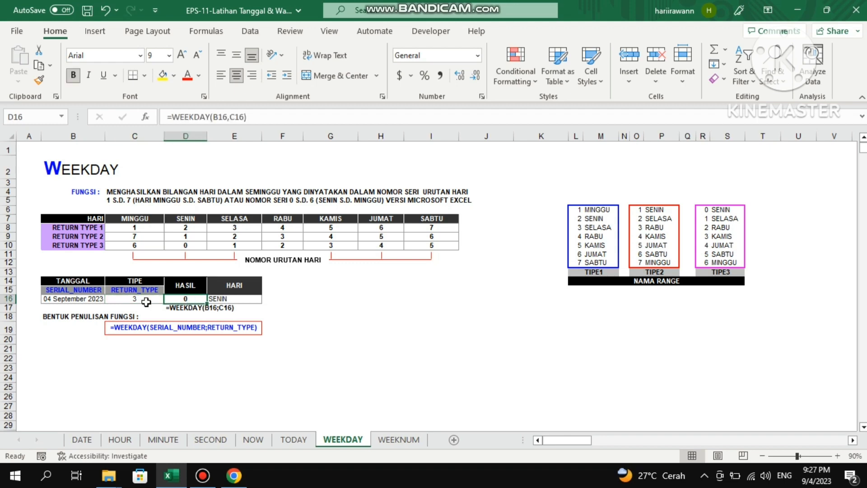
pyautogui.click(145, 302)
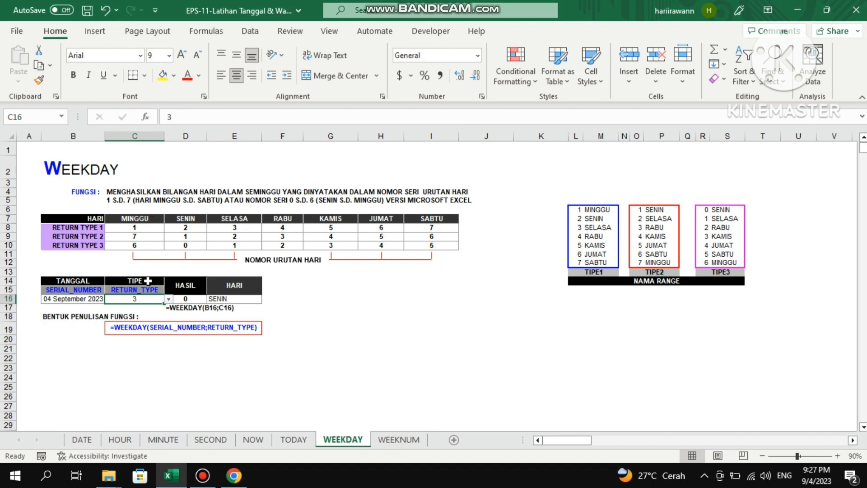
pyautogui.click(94, 300)
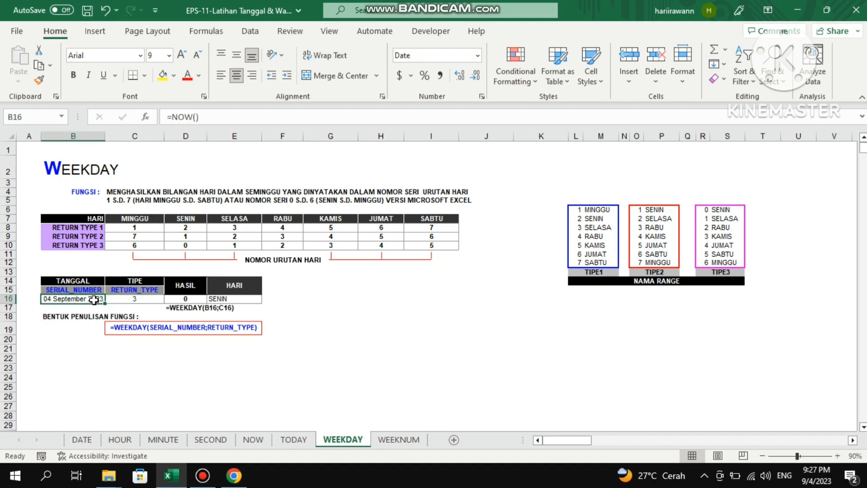
pyautogui.click(147, 301)
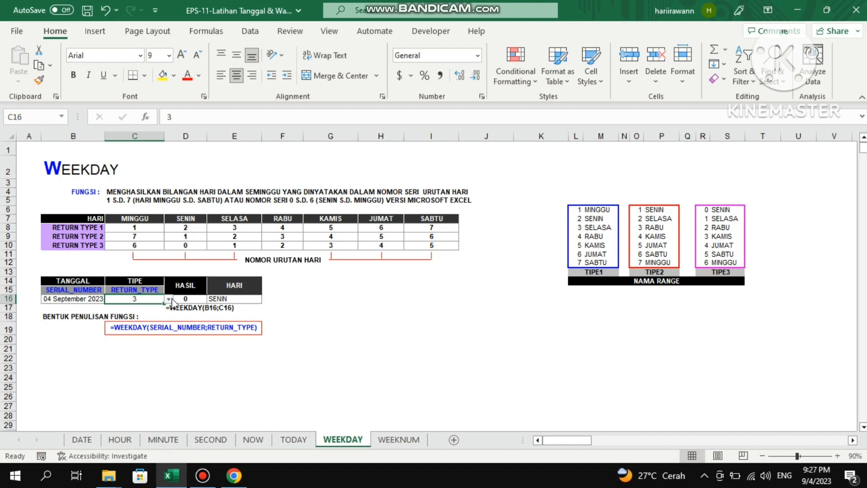
# Try 4 as the WEEKDAY return type in C16.
pyautogui.click(145, 324)
pyautogui.click(151, 299)
pyautogui.click(184, 291)
pyautogui.click(145, 298)
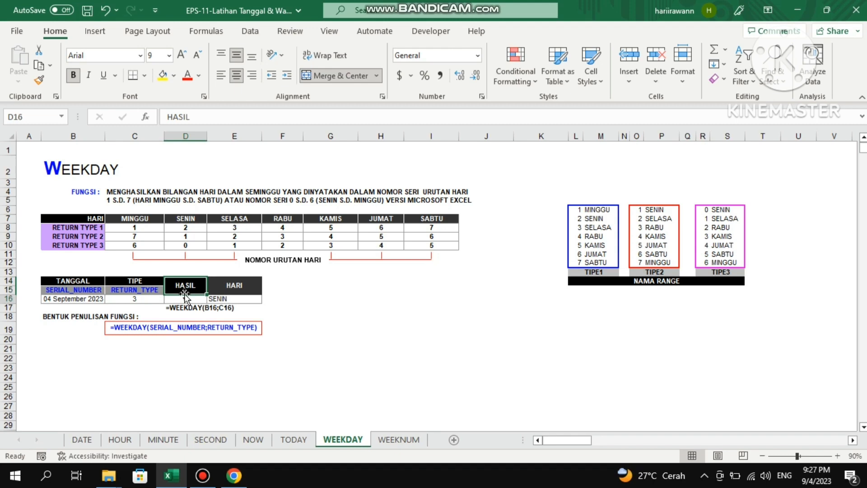
pyautogui.click(185, 116)
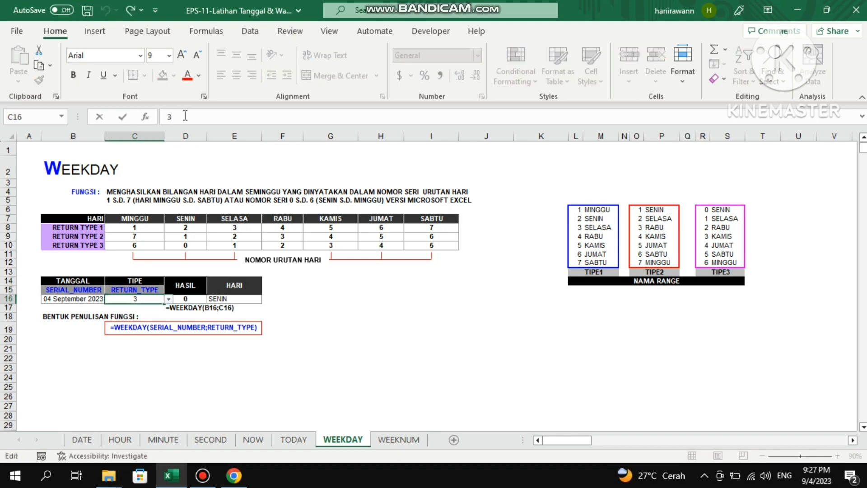
pyautogui.press('BackSpace')
pyautogui.write('4')
pyautogui.press('Return')
pyautogui.press('Up')
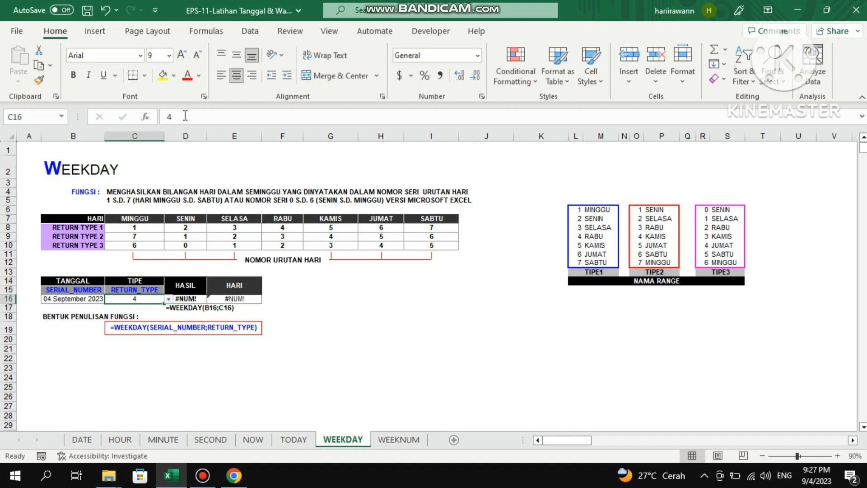
# Set the WEEKDAY return type in C16 to 2.
pyautogui.click(185, 116)
pyautogui.press('BackSpace')
pyautogui.write('2')
pyautogui.press('Return')
pyautogui.press('Up')
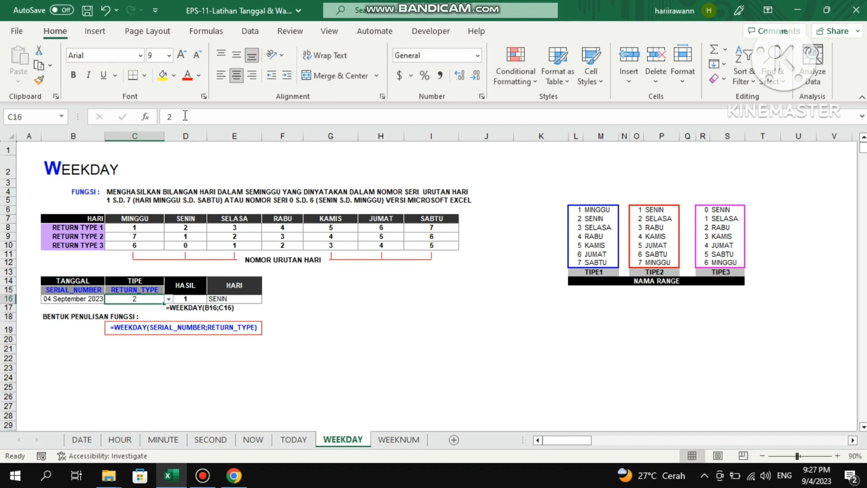
# Compare the WEEKDAY result in D16 with the day numbers of the RETURN TYPE 2 row in the table.
pyautogui.press('Right')
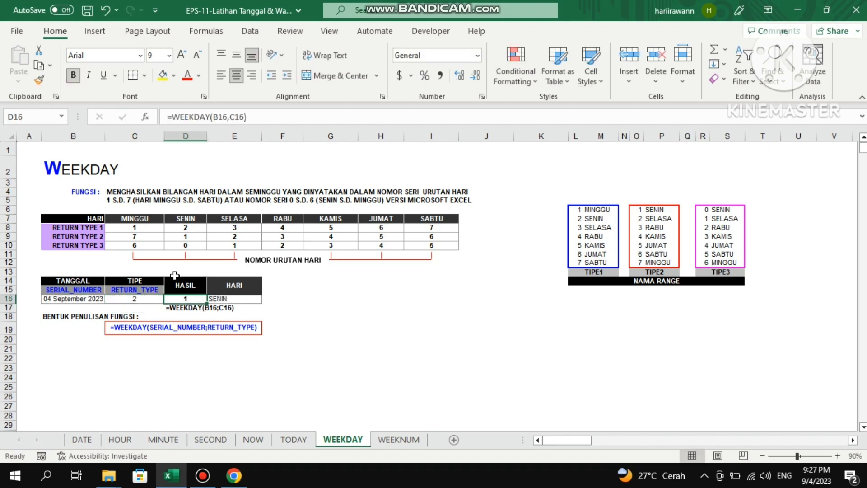
pyautogui.click(159, 236)
pyautogui.press('Right')
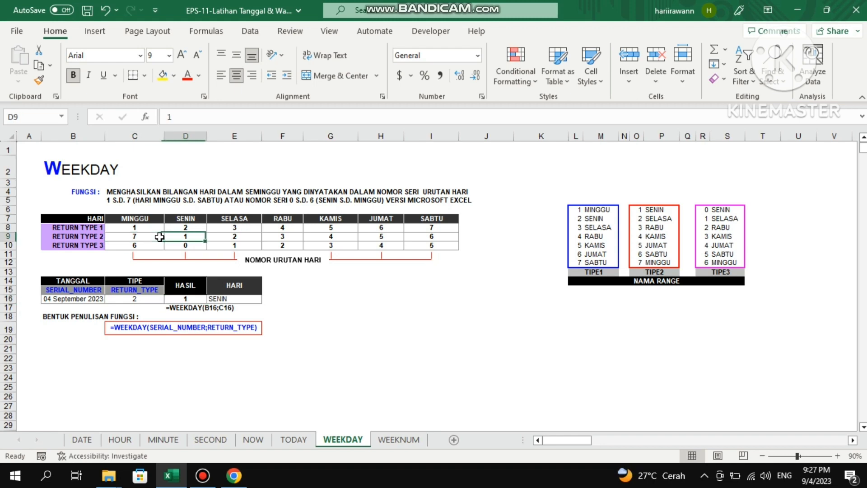
pyautogui.press('Left')
pyautogui.press('Left')
pyautogui.press('Right')
pyautogui.press('Right')
pyautogui.press('Right')
pyautogui.press('Left')
# Try 3 and 2 in turn as the WEEKDAY return type in C16.
pyautogui.click(138, 300)
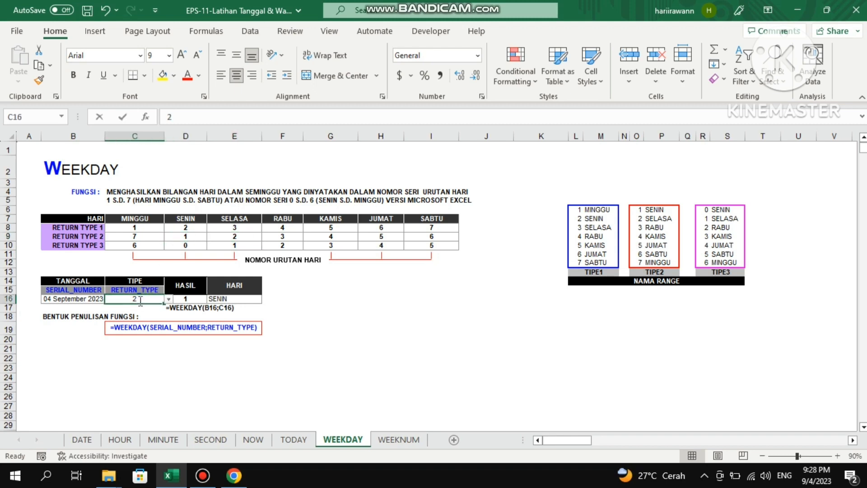
pyautogui.write('3')
pyautogui.press('Return')
pyautogui.press('Up')
pyautogui.write('2')
pyautogui.press('Return')
# Set the WEEKDAY return type in C16 to 1.
pyautogui.press('Up')
pyautogui.write('1')
pyautogui.press('Return')
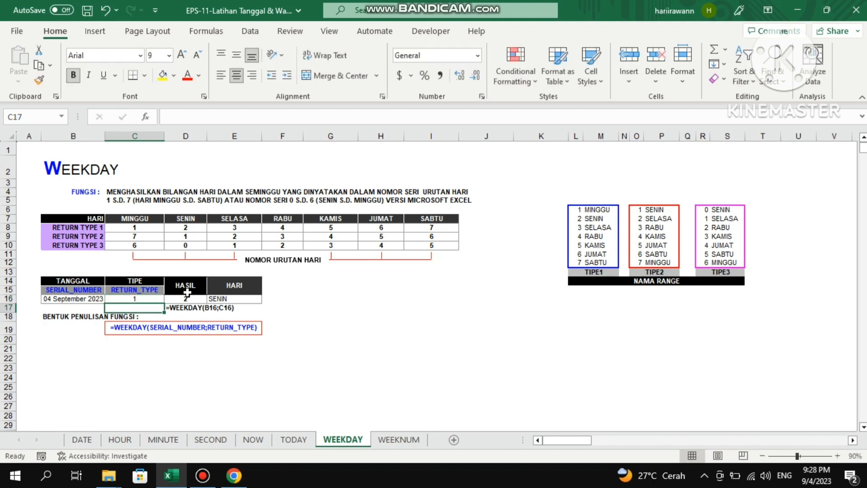
pyautogui.press('Up')
# Compare the WEEKDAY result with the SENIN column's numbers for all three return types in the table.
pyautogui.click(188, 228)
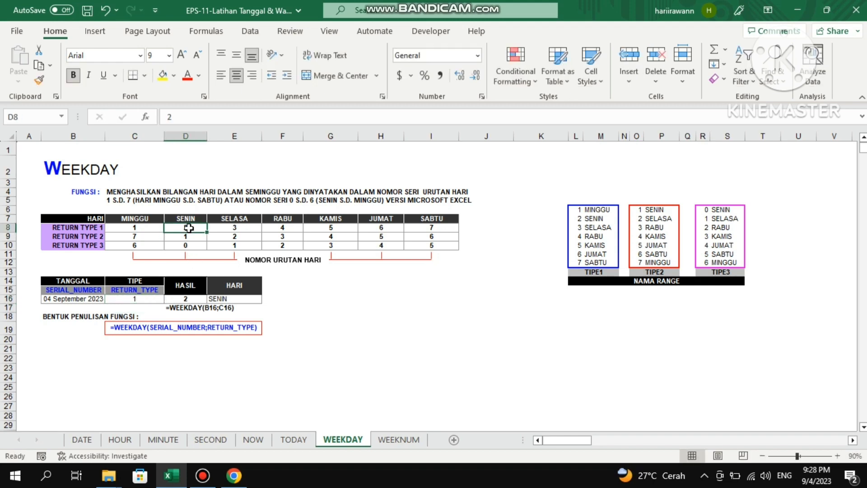
pyautogui.press('Down')
pyautogui.press('Down')
pyautogui.press('Down')
pyautogui.press('Down')
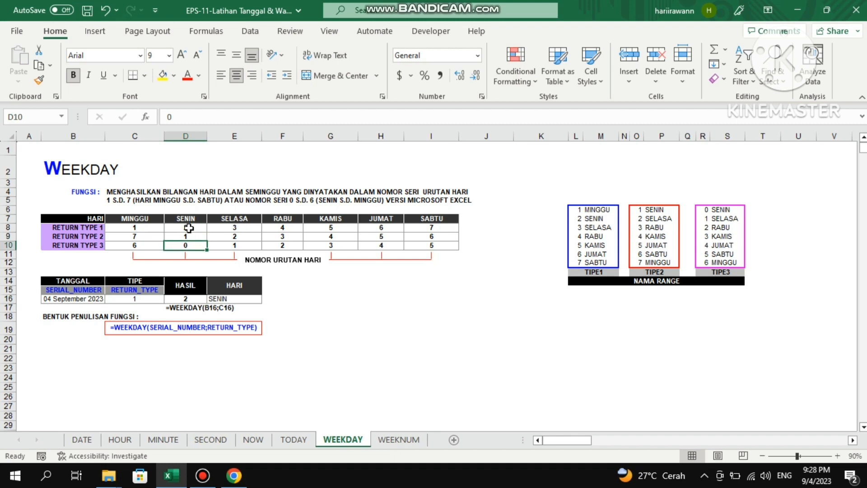
pyautogui.press('Up')
pyautogui.press('Up')
pyautogui.press('Up')
pyautogui.press('Up')
pyautogui.press('Down')
pyautogui.press('Down')
pyautogui.click(142, 297)
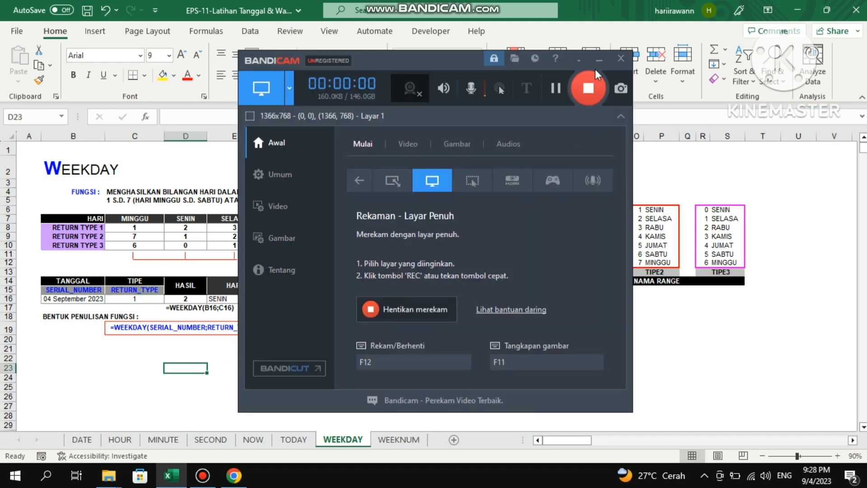
pyautogui.click(599, 60)
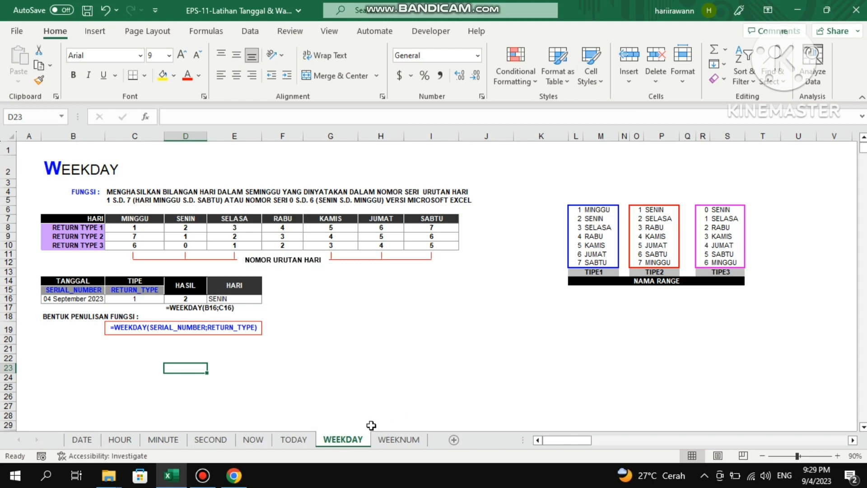
# Open the WEEKNUM sheet and examine the day numbers per return type and the example's return type and date in row 15.
pyautogui.click(378, 440)
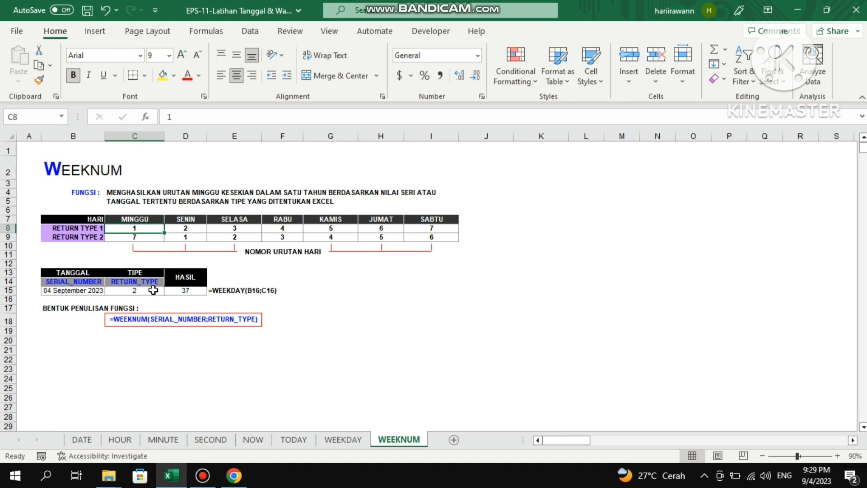
pyautogui.click(93, 228)
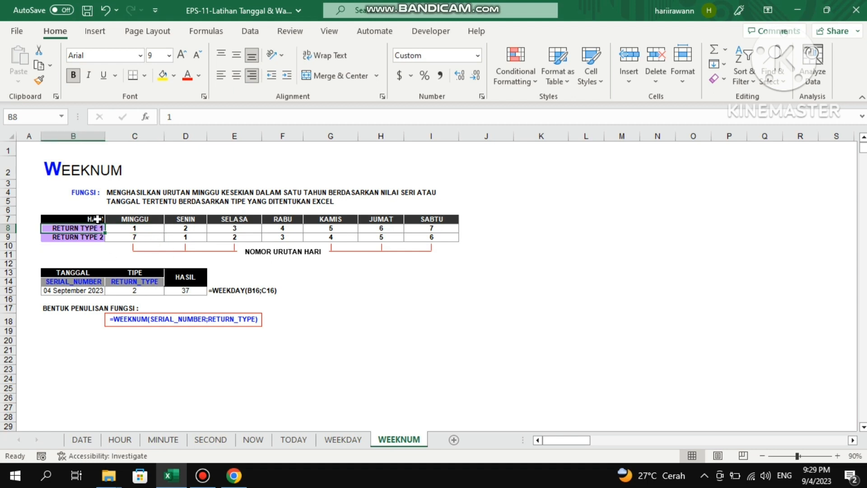
pyautogui.press('Down')
pyautogui.press('Up')
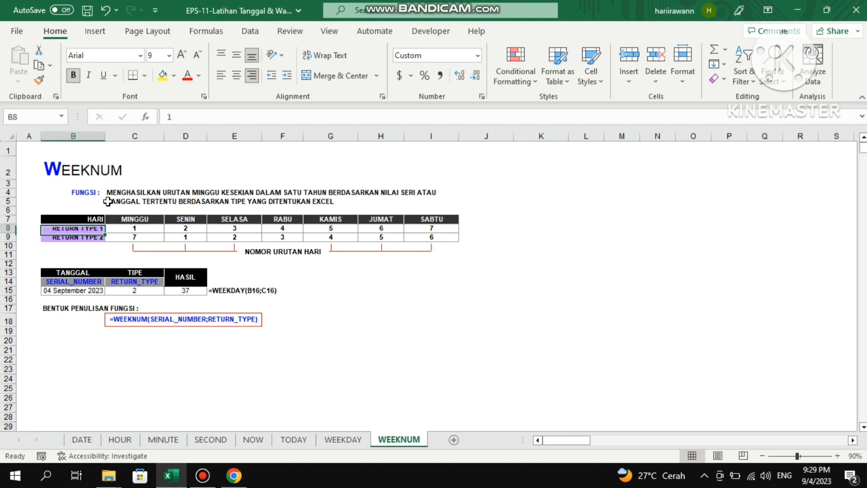
pyautogui.press('Down')
pyautogui.press('Right')
pyautogui.press('Up')
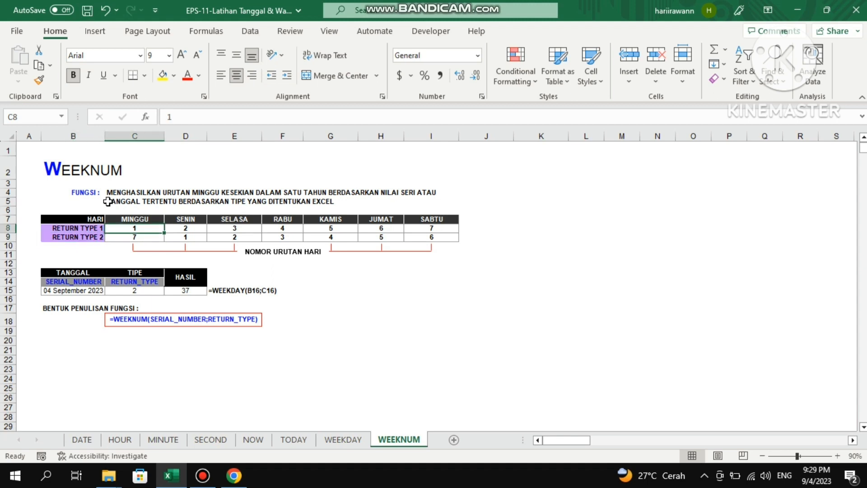
pyautogui.press('Right')
pyautogui.press('Right')
pyautogui.press('Right')
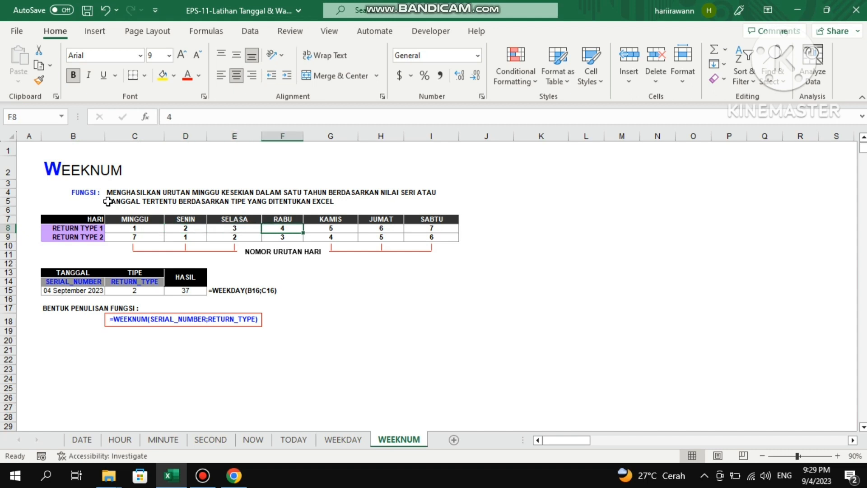
pyautogui.click(144, 291)
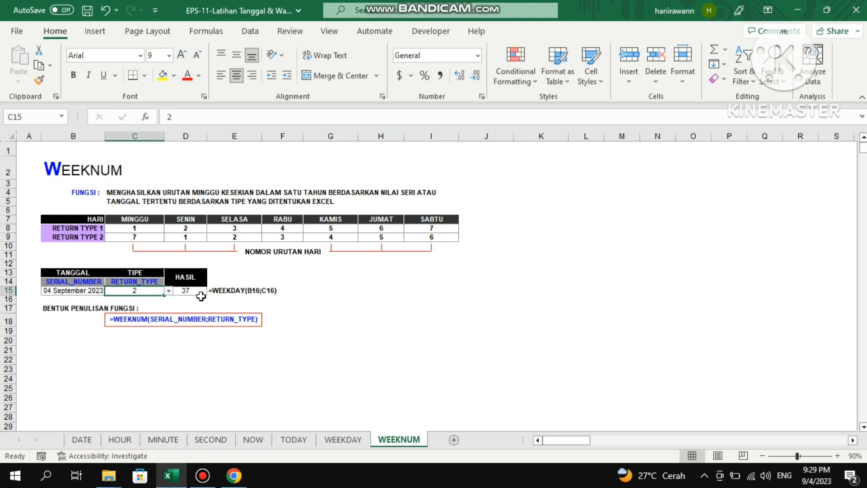
pyautogui.press('Left')
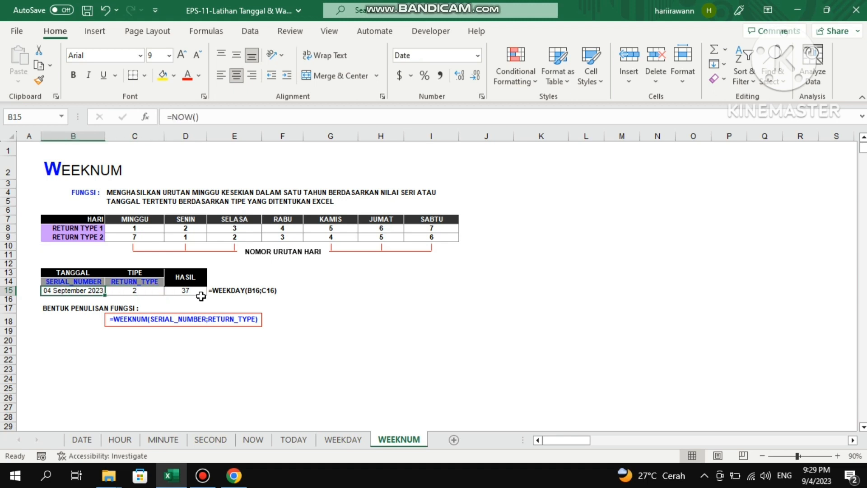
# Examine the WEEKNUM formula in D15 and compare the return type in C15 with the RETURN TYPE 2 row of the table.
pyautogui.press('Right')
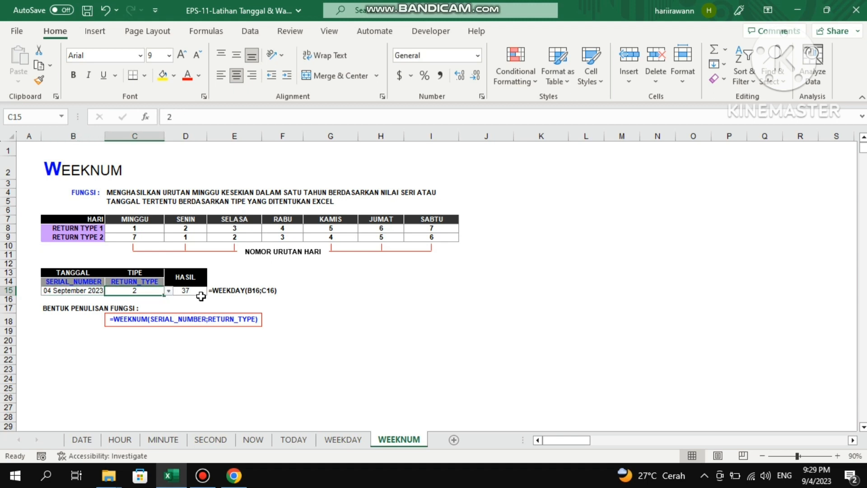
pyautogui.click(93, 237)
pyautogui.click(156, 289)
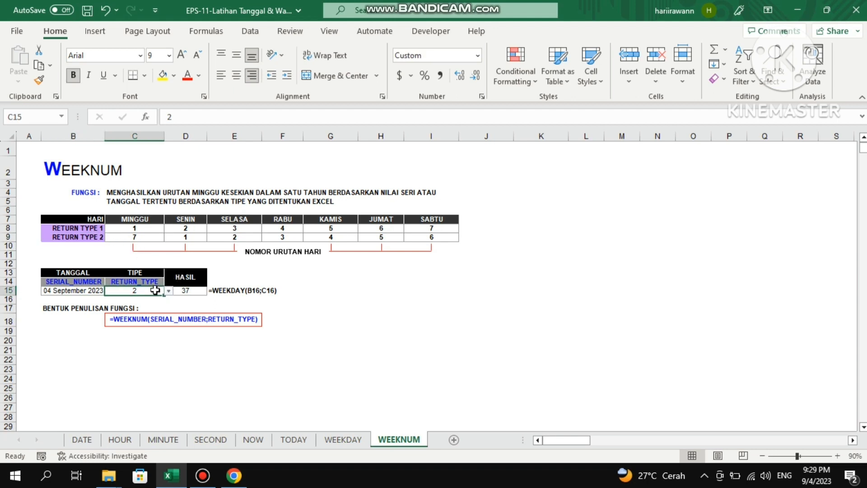
pyautogui.click(188, 292)
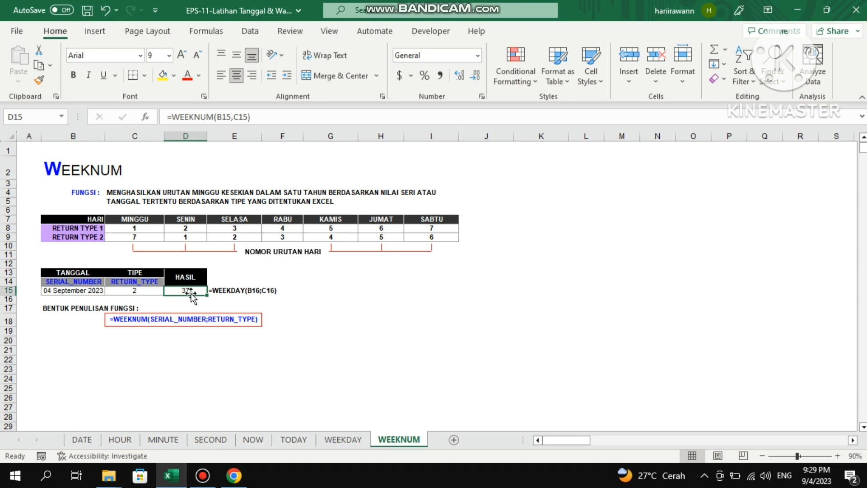
pyautogui.click(102, 237)
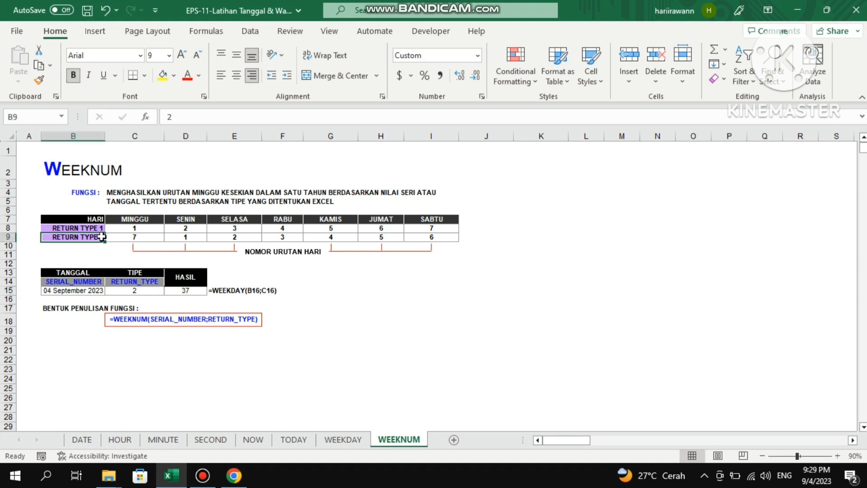
# Try 1 as the WEEKNUM return type in C15 and check it against the MINGGU number for return type 1.
pyautogui.click(155, 293)
pyautogui.press('Up')
pyautogui.write('1')
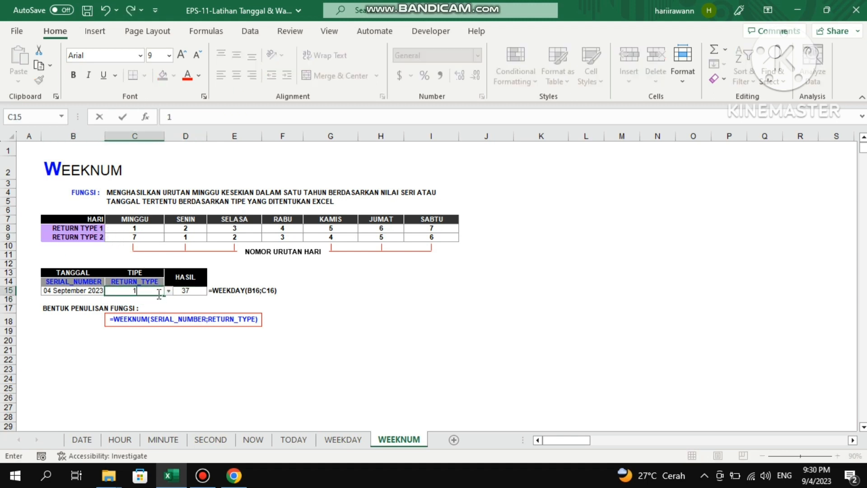
pyautogui.press('Return')
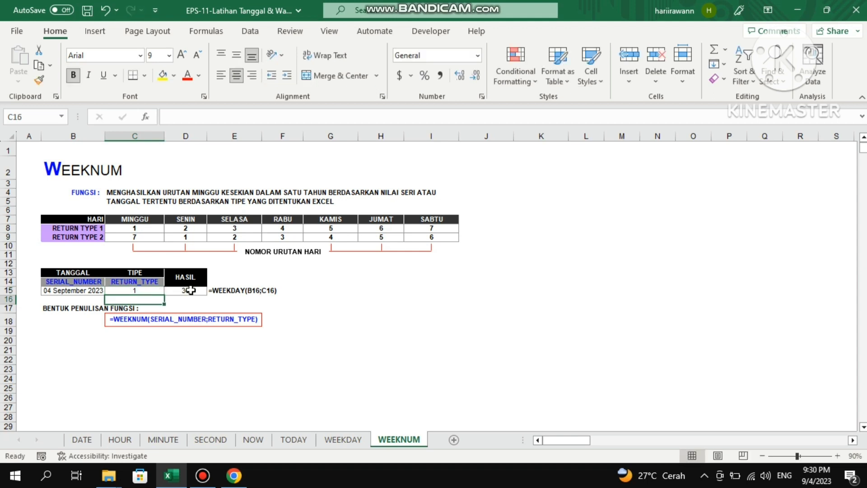
pyautogui.click(191, 290)
pyautogui.click(153, 228)
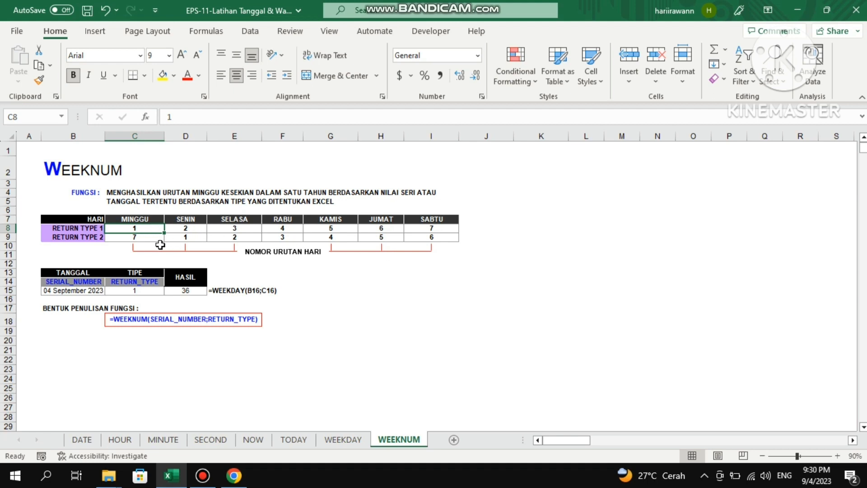
# Set the WEEKNUM return type in C15 to 2 and check it against the SENIN number for return type 2.
pyautogui.click(137, 291)
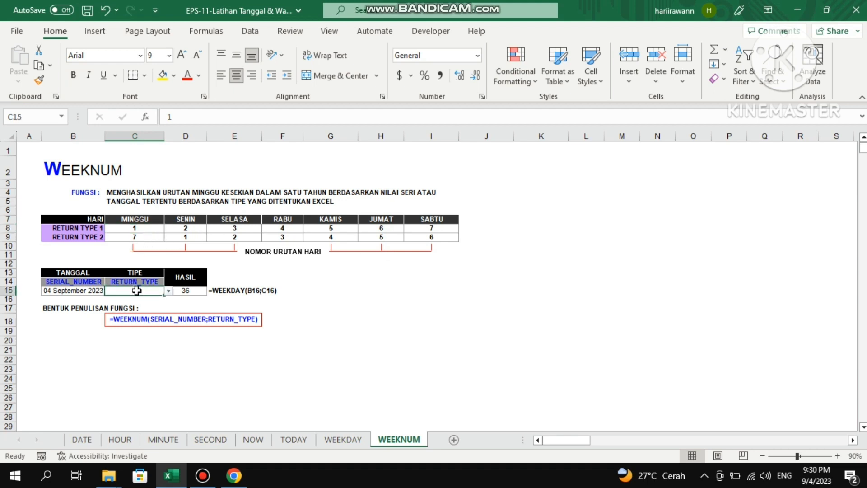
pyautogui.write('2')
pyautogui.press('Return')
pyautogui.press('Up')
pyautogui.click(191, 236)
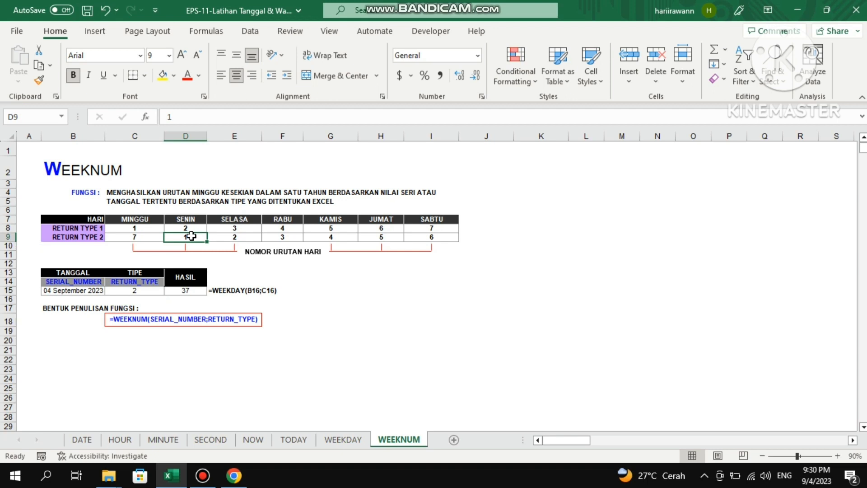
pyautogui.click(145, 292)
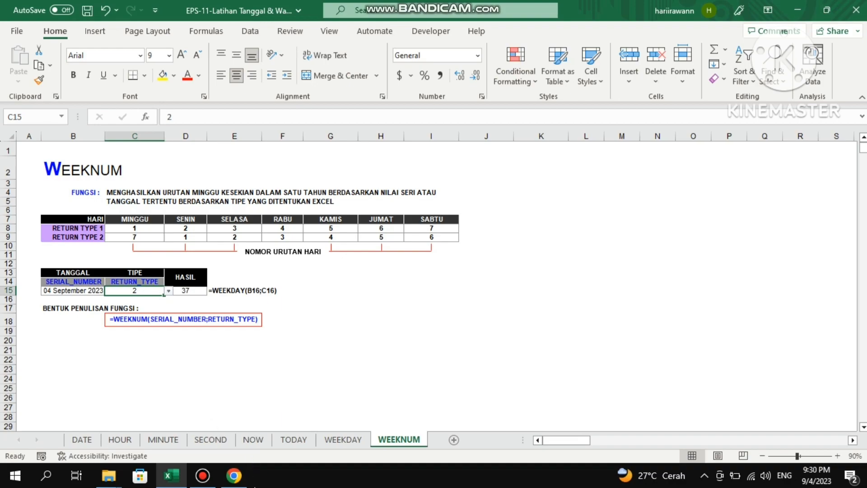
# Switch to Chrome and examine the week numbers around 4 September in the 2023 yearly calendar.
pyautogui.click(234, 475)
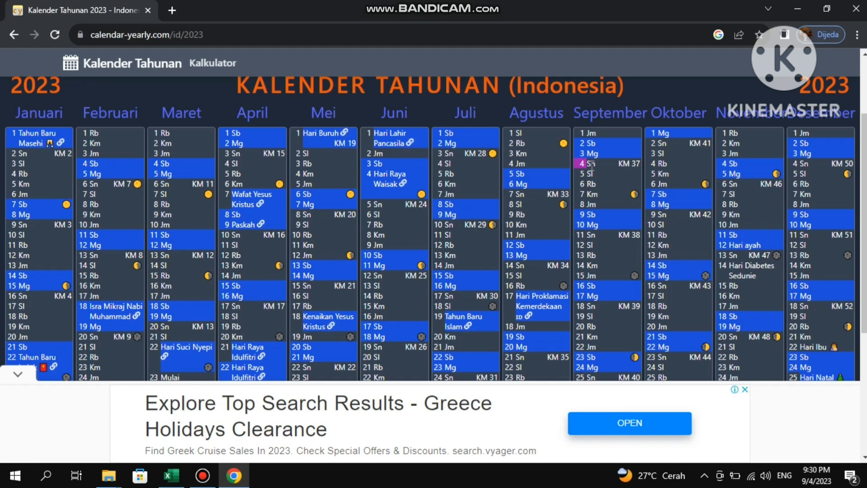
pyautogui.moveTo(615, 167); pyautogui.dragTo(628, 166)
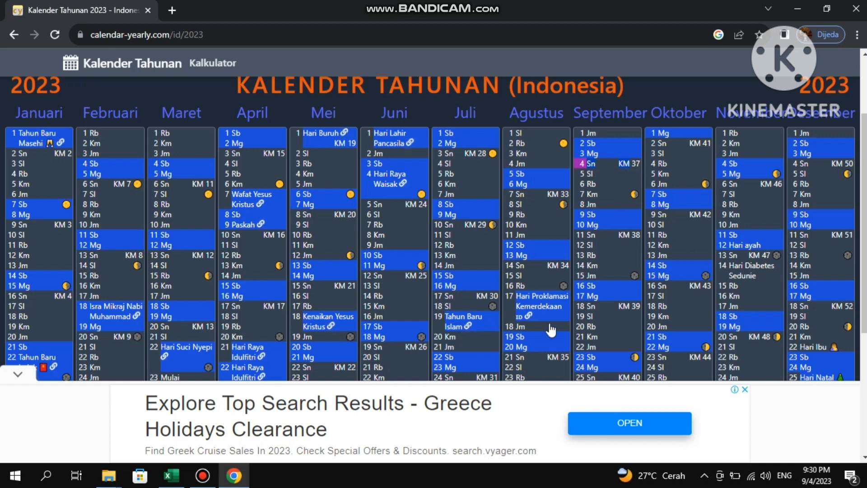
pyautogui.scroll(-5, 540, 336)
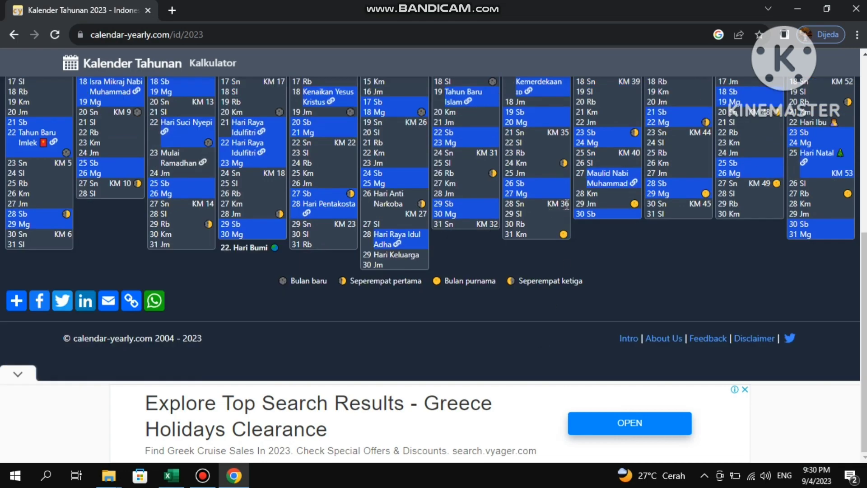
# Switch back to the Excel workbook and open the DATE sheet to look over its function description.
pyautogui.hotkey('alt', 'Tab')
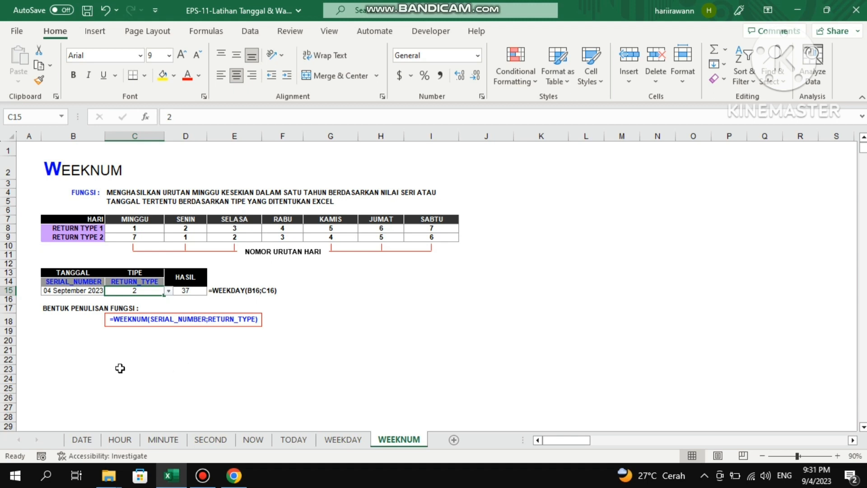
pyautogui.click(86, 440)
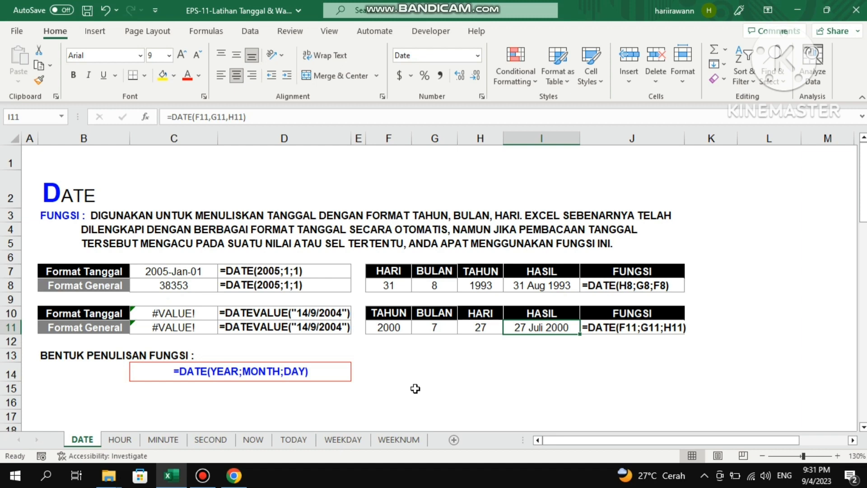
pyautogui.click(426, 243)
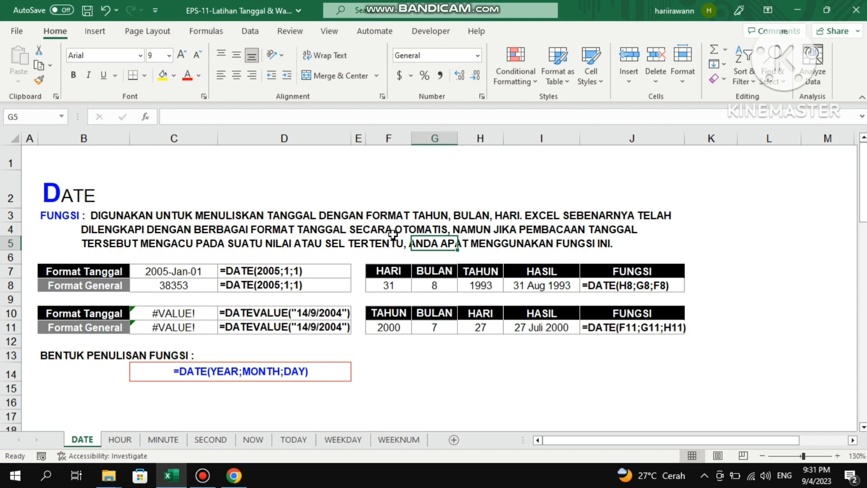
pyautogui.click(355, 229)
pyautogui.click(204, 214)
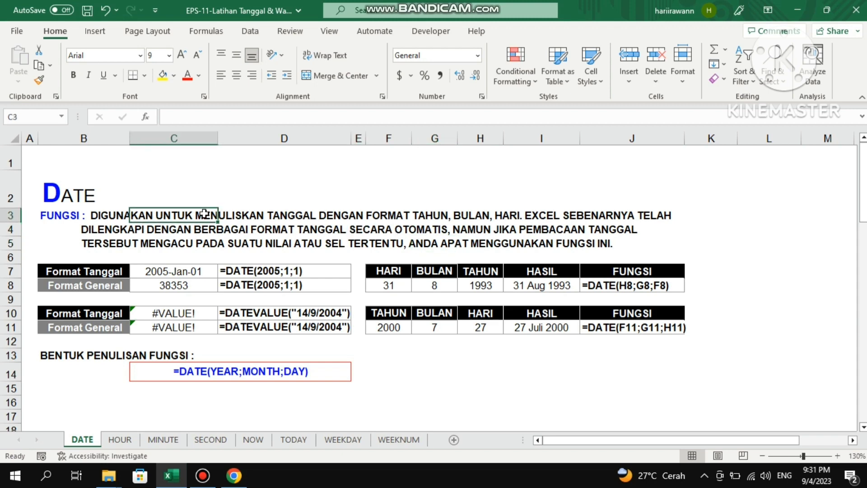
pyautogui.click(147, 190)
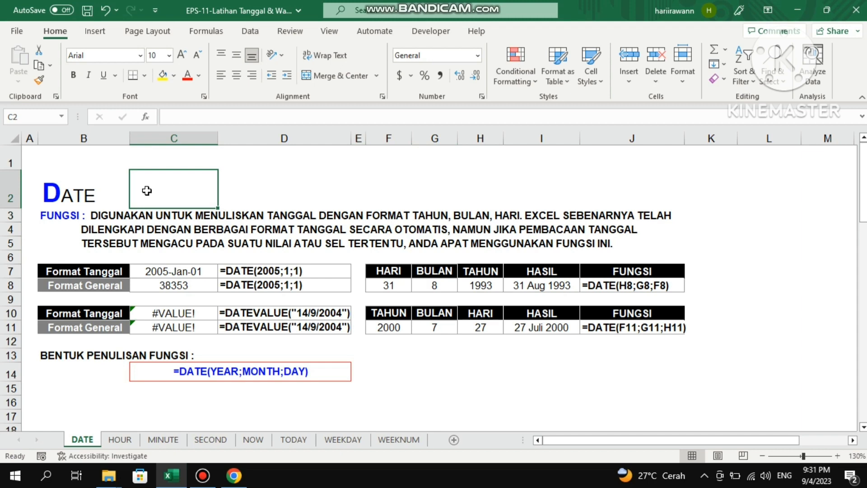